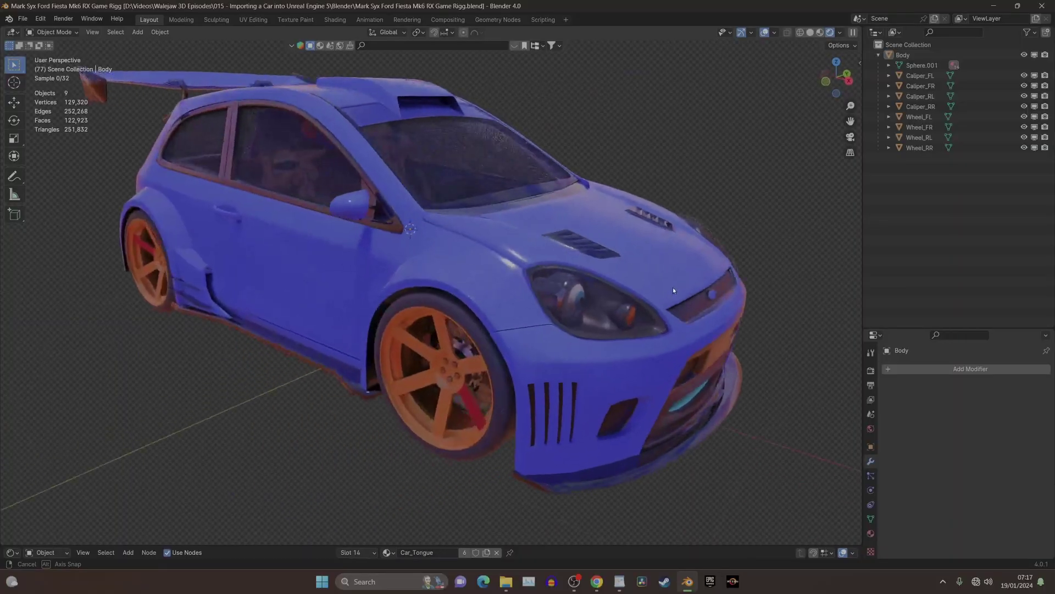
Select the Body object, then select all nine car parts with A.
middle_drag(673, 286, 659, 286)
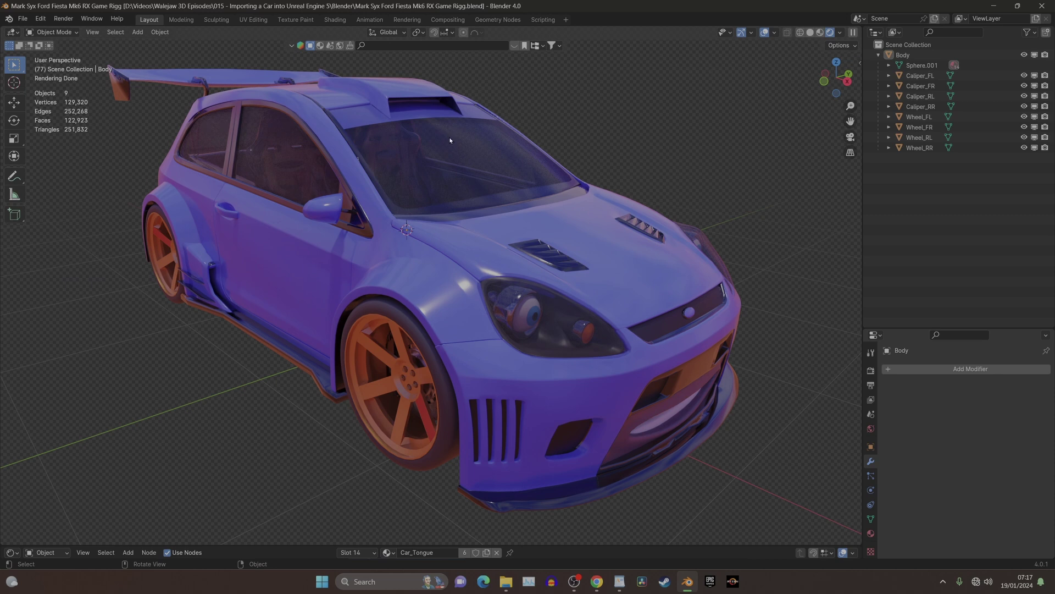
middle_drag(469, 200, 463, 195)
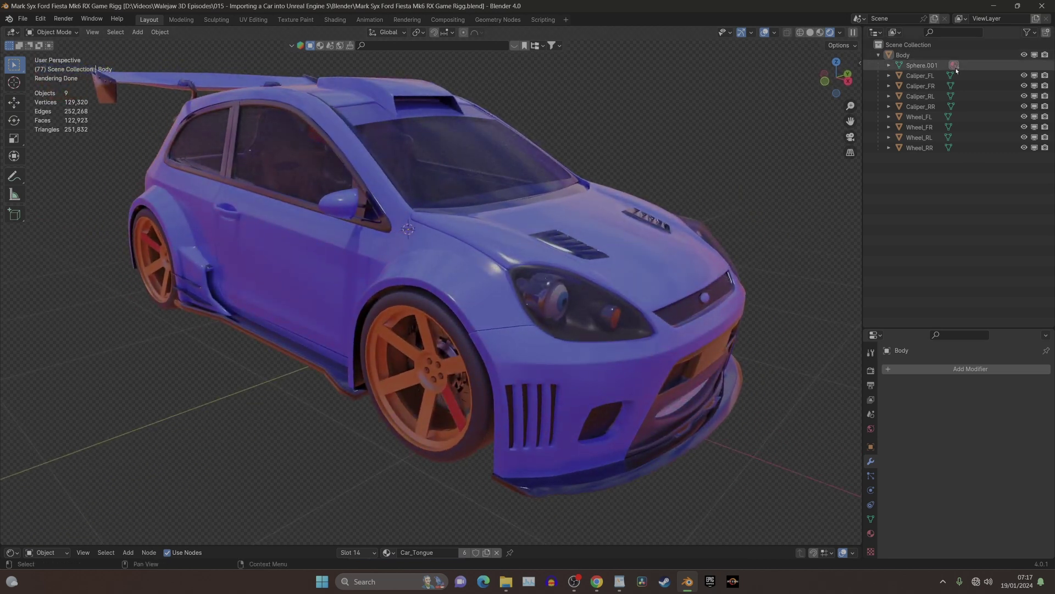
click(914, 56)
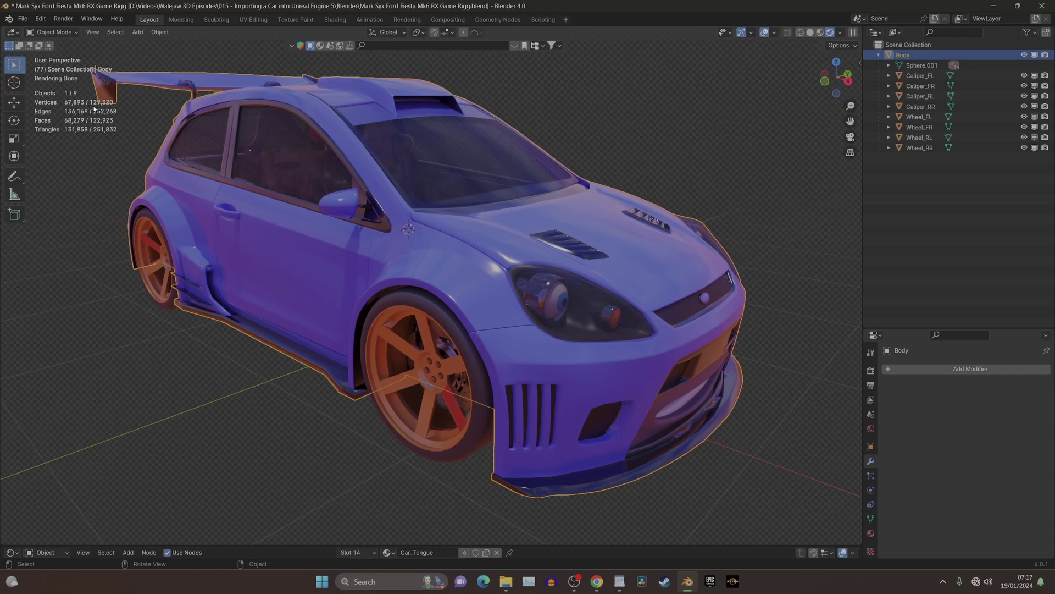
key(a)
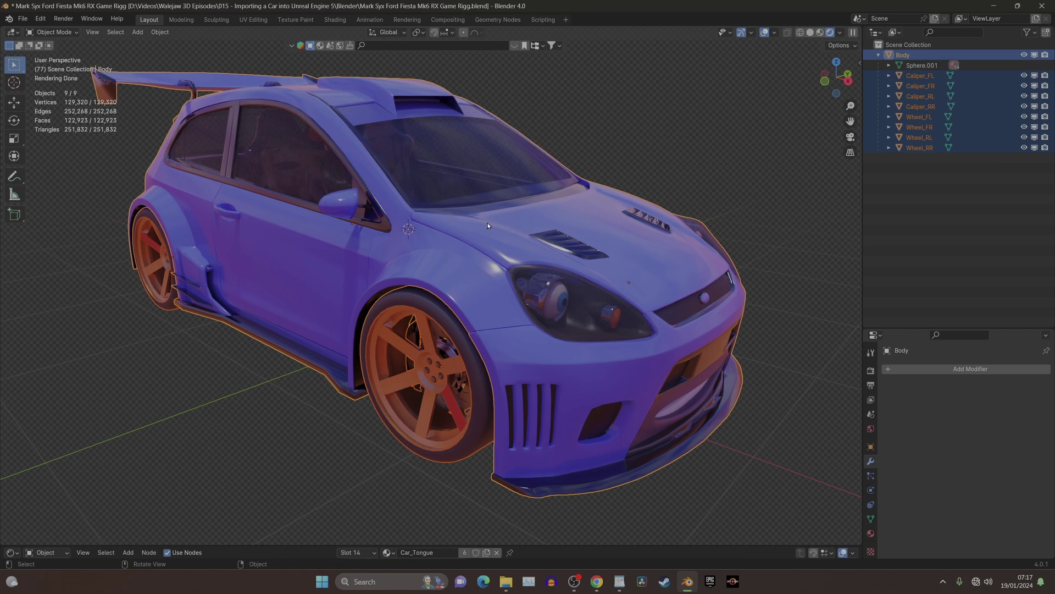
Orbit and zoom around the selected car to inspect the wheel arches, then open the object context menu.
middle_drag(579, 233, 308, 226)
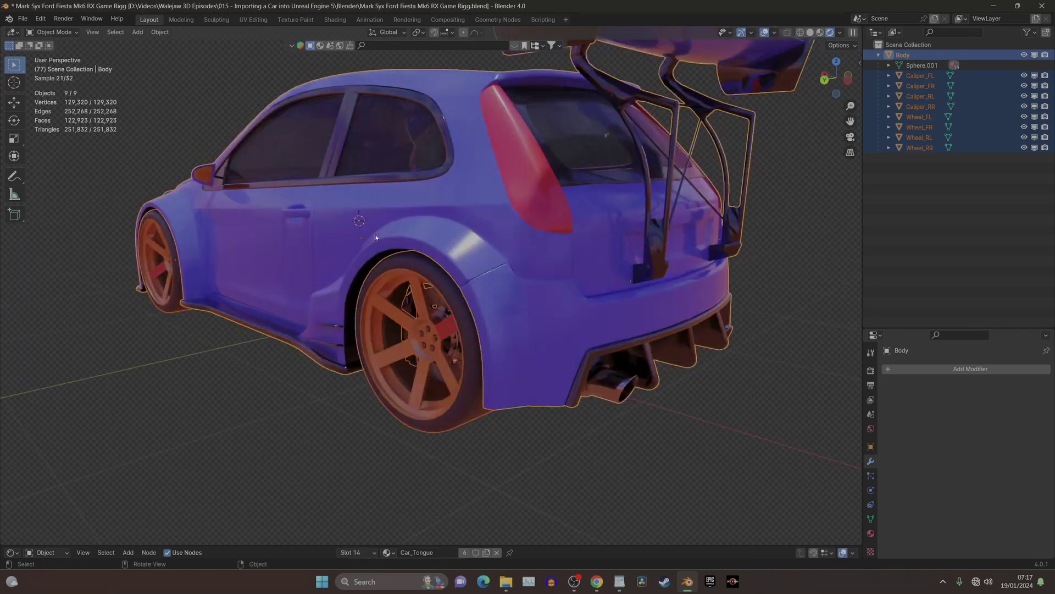
scroll(430, 249, up, 5)
scroll(424, 245, up, 2)
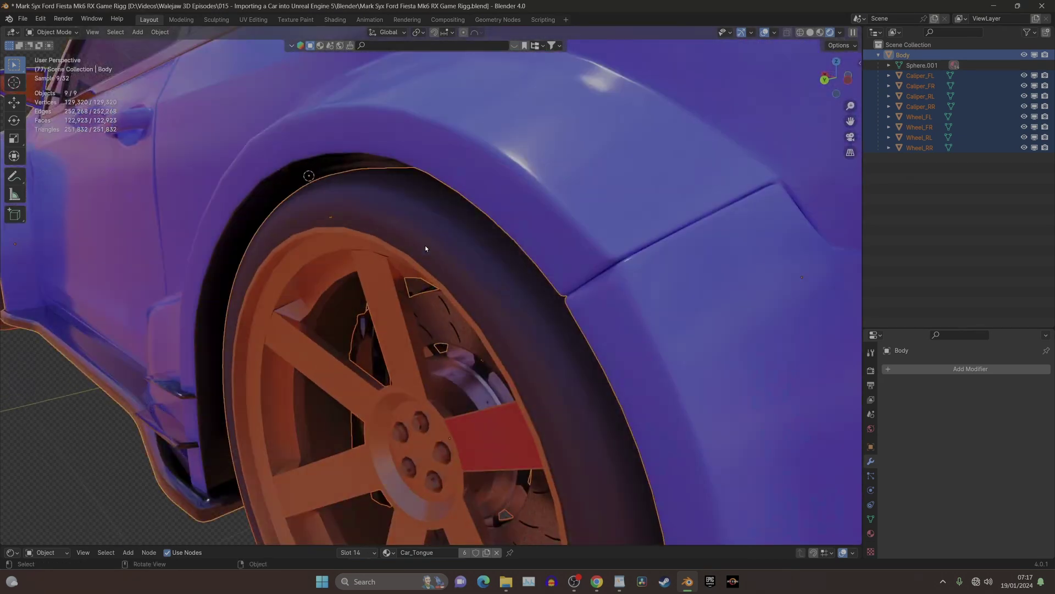
scroll(390, 222, down, 4)
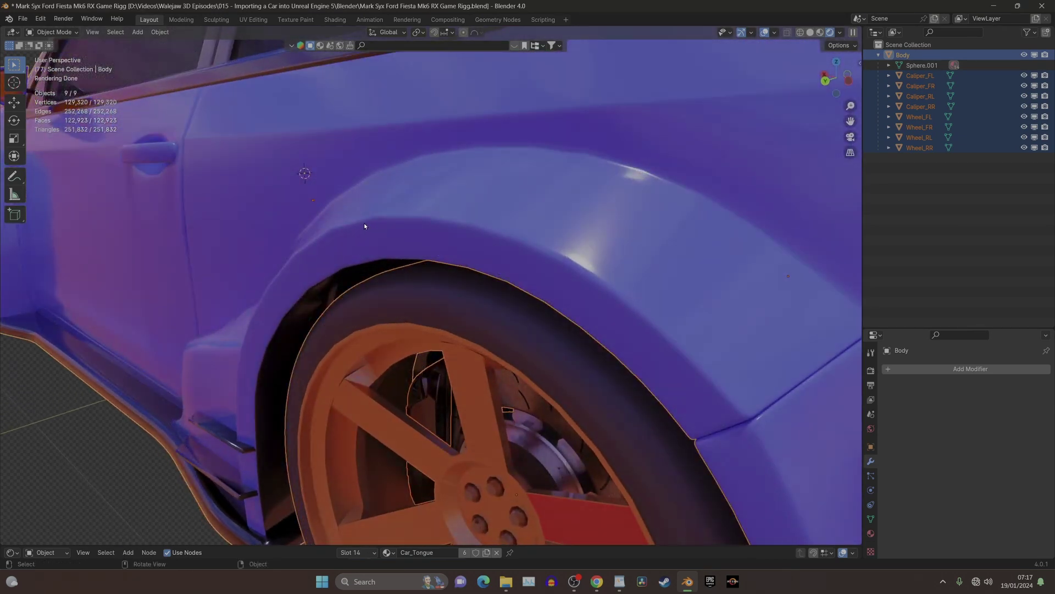
scroll(269, 298, down, 3)
middle_drag(269, 298, 520, 295)
scroll(532, 315, down, 2)
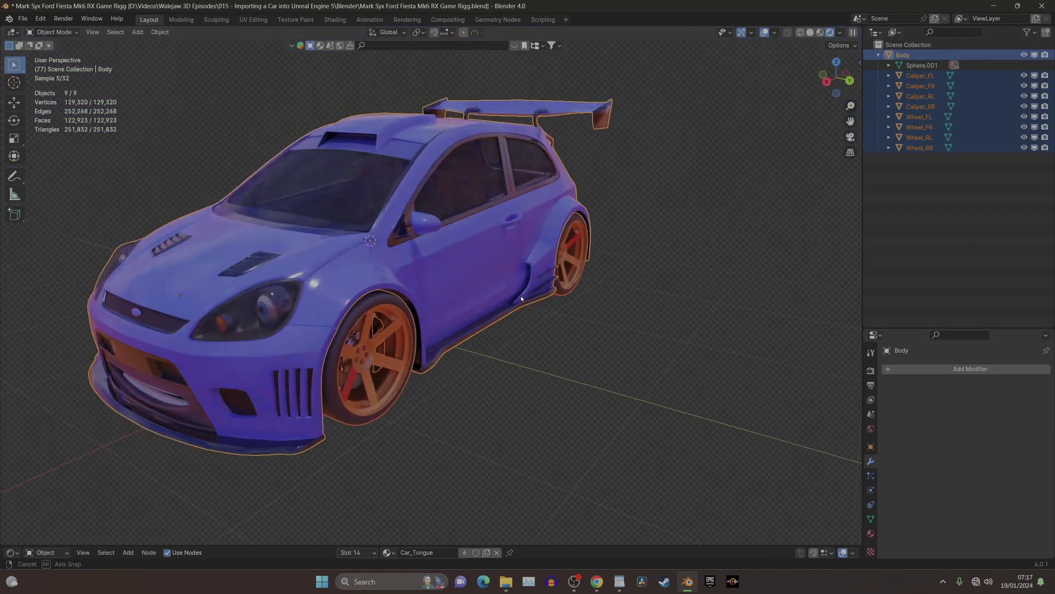
right_click(512, 285)
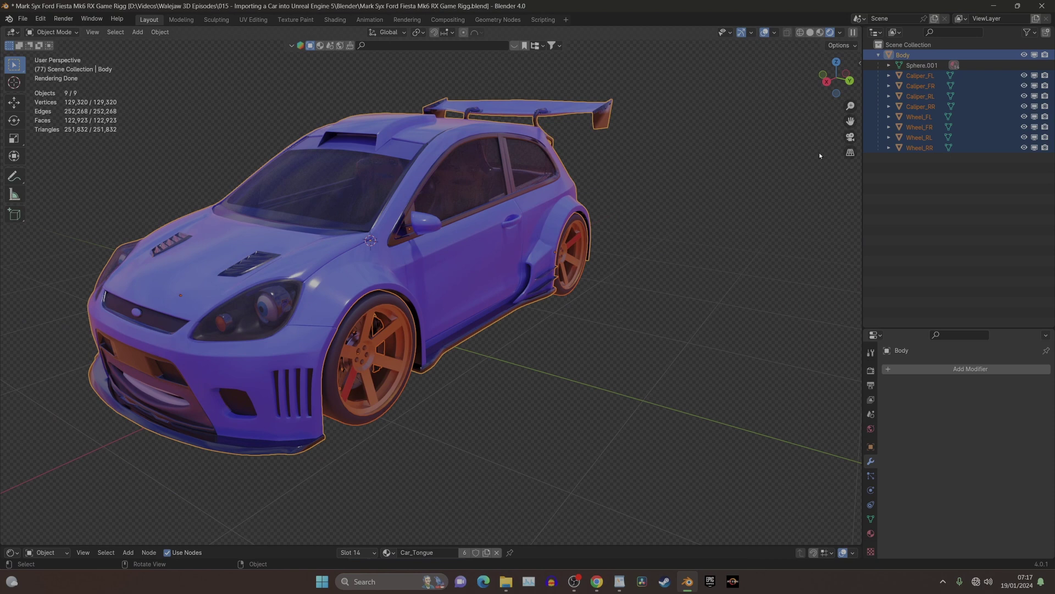
Deselect everything, expand Body in the Outliner and select Wheel_FL.
click(934, 191)
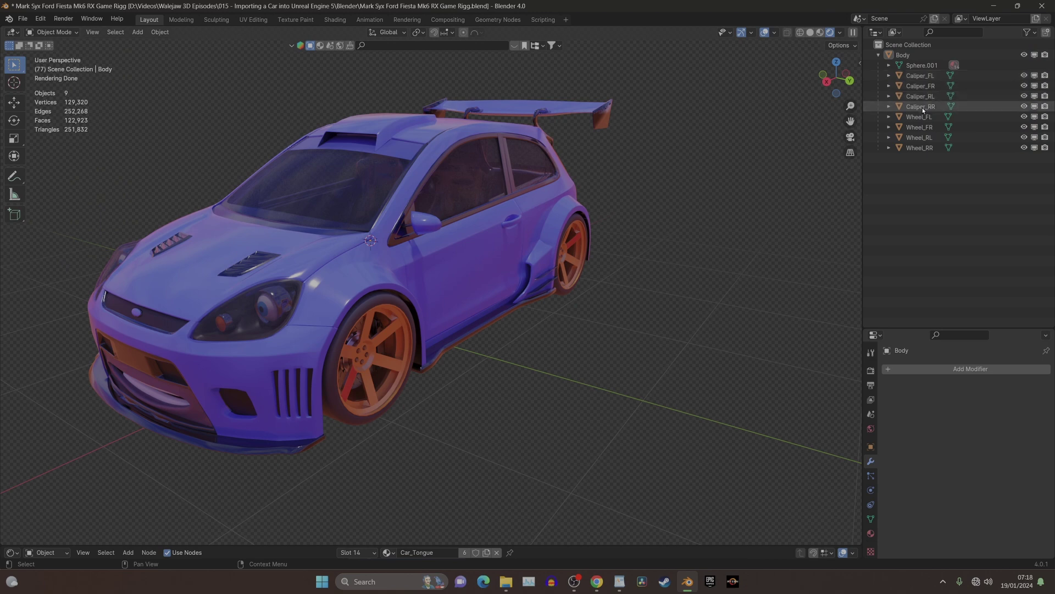
click(879, 56)
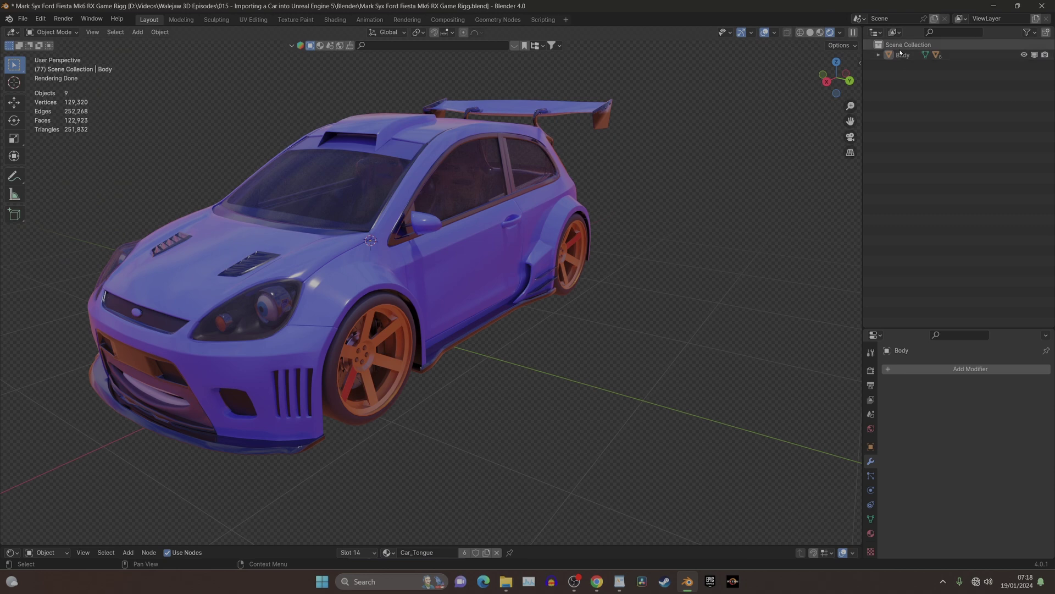
click(879, 56)
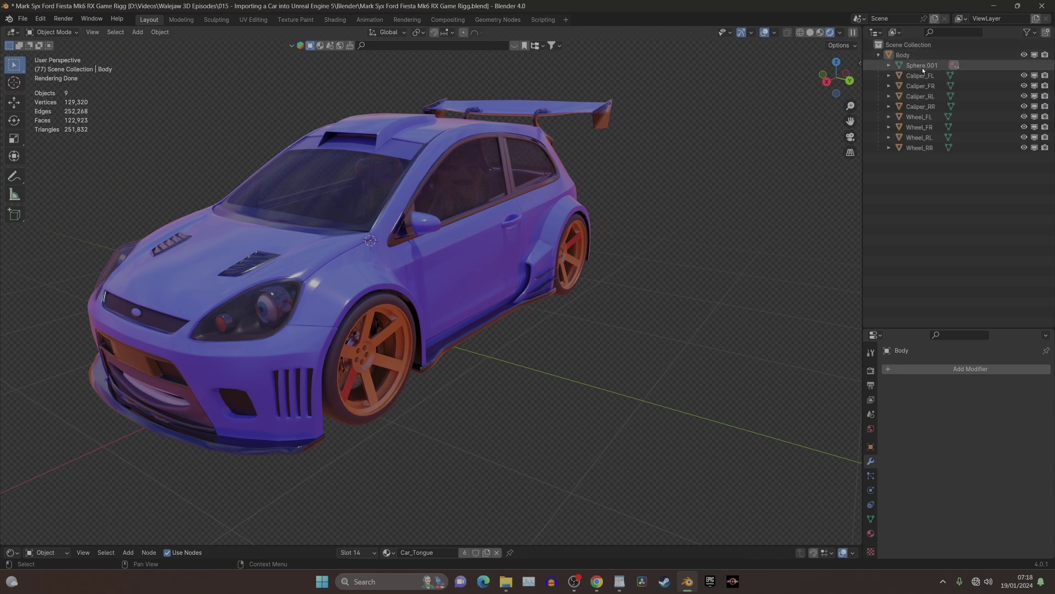
middle_drag(426, 341, 569, 341)
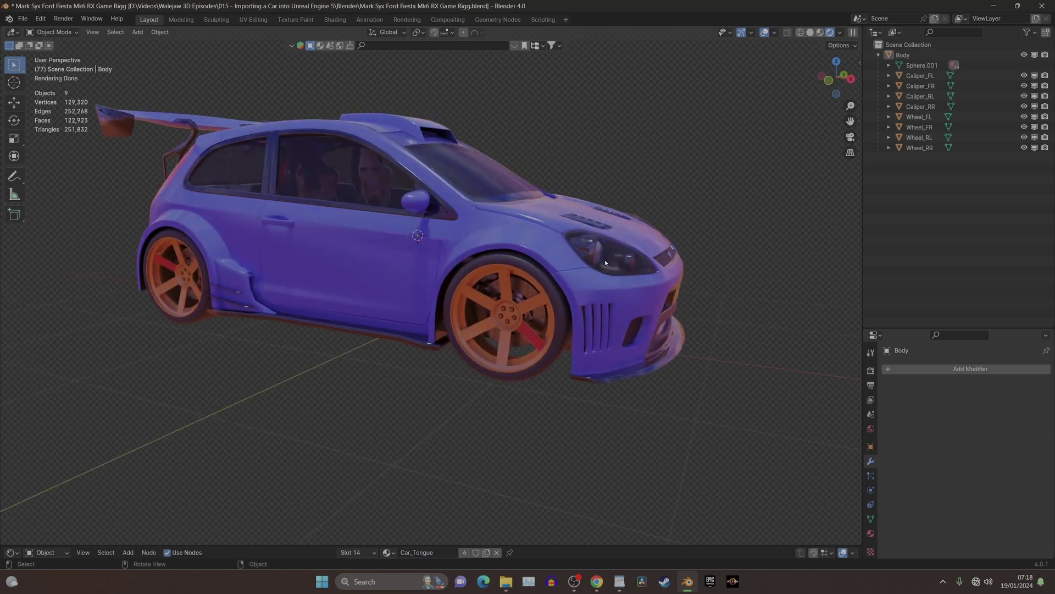
click(925, 120)
Check the transform Affect Only options, restore the Wheel_FL selection and orbit close to the front-left wheel.
middle_drag(511, 275, 591, 262)
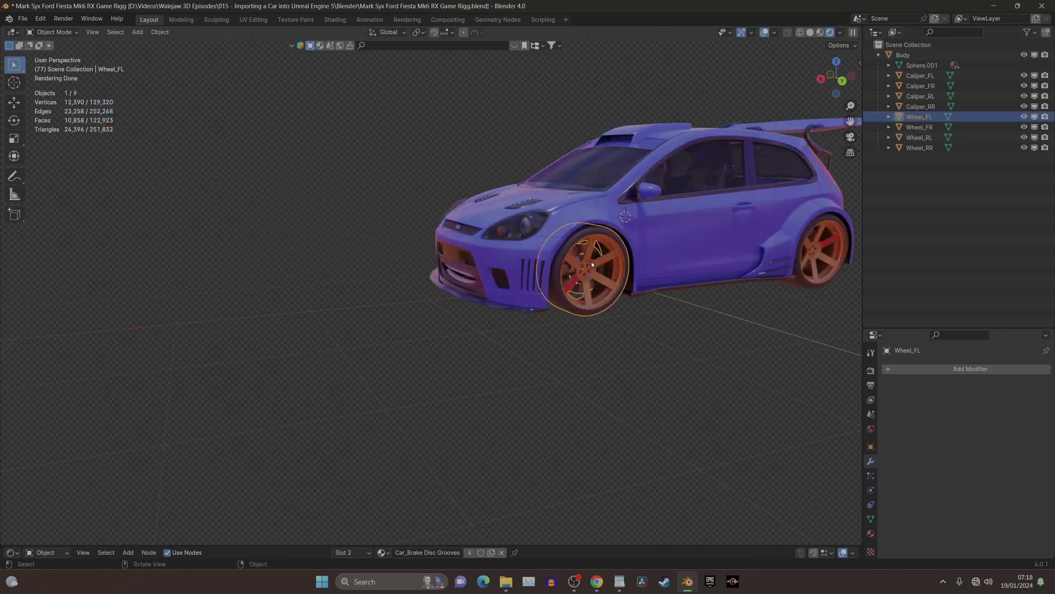
click(841, 45)
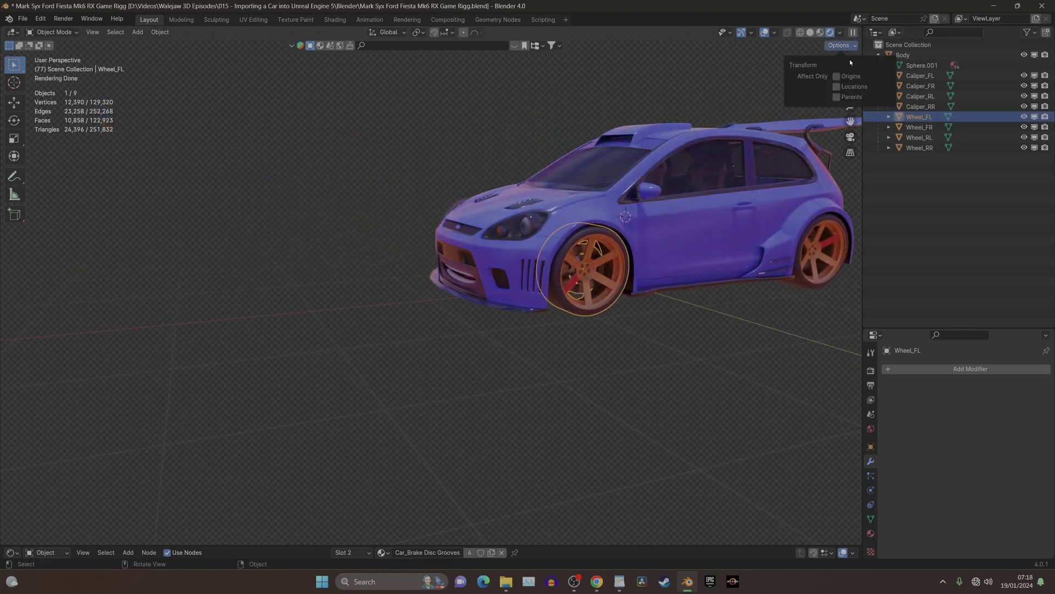
click(748, 307)
middle_drag(687, 308, 529, 351)
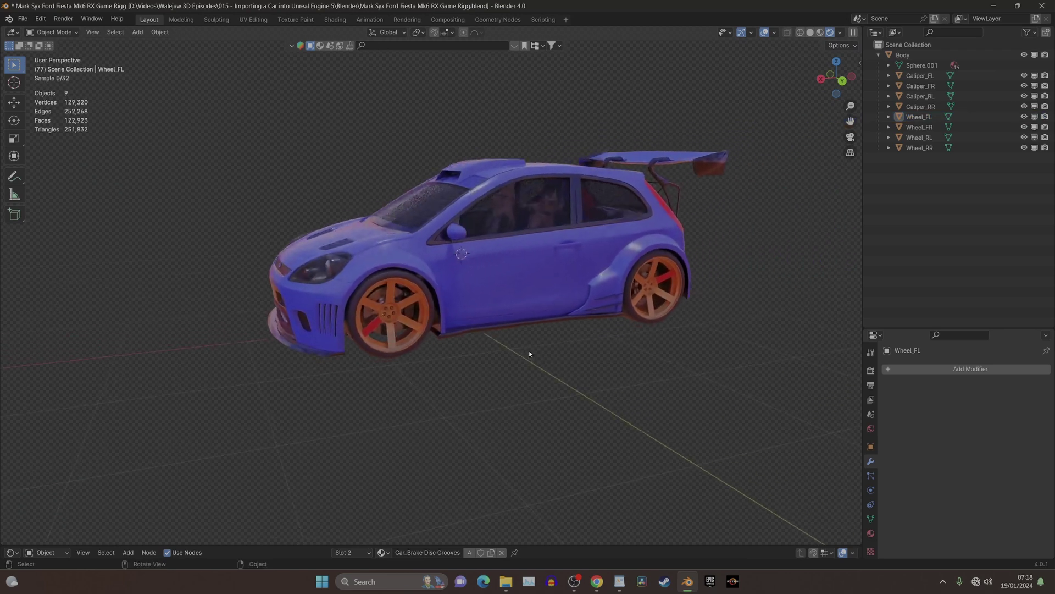
scroll(525, 347, up, 5)
scroll(524, 344, up, 3)
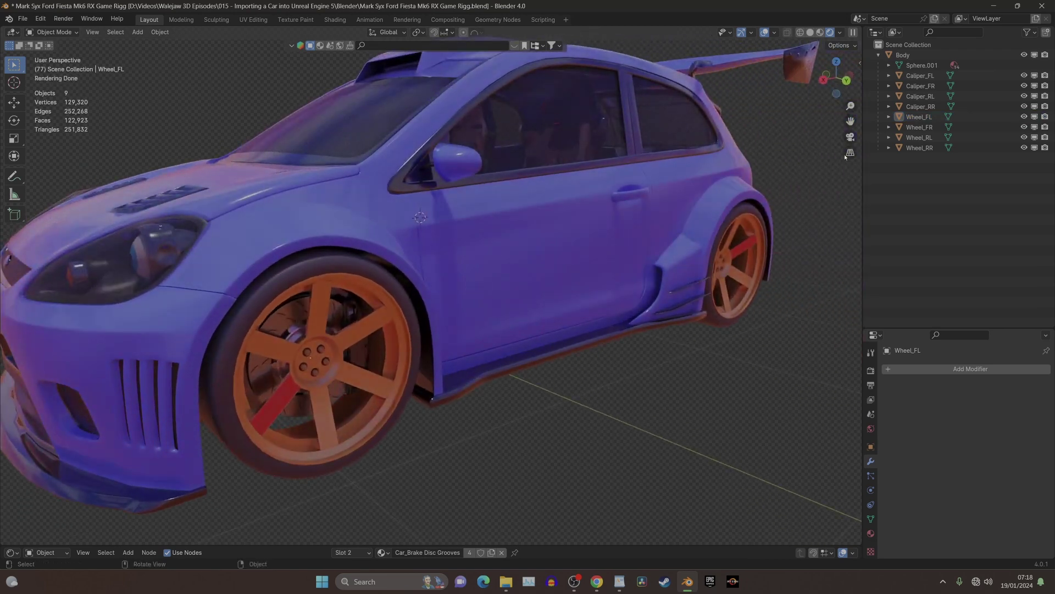
key(ctrl+z)
scroll(562, 304, up, 6)
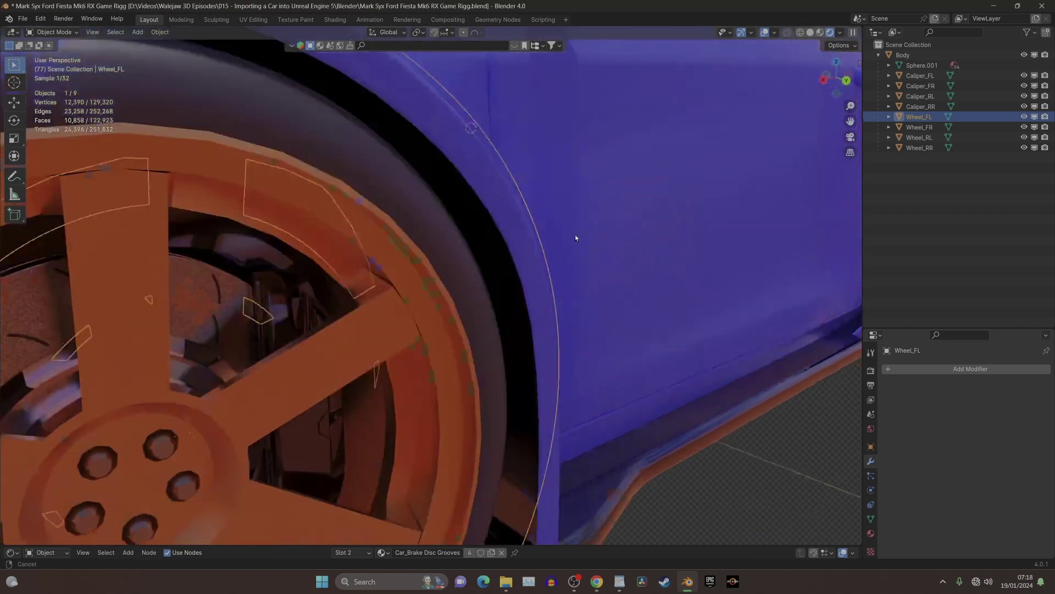
middle_drag(576, 237, 323, 353)
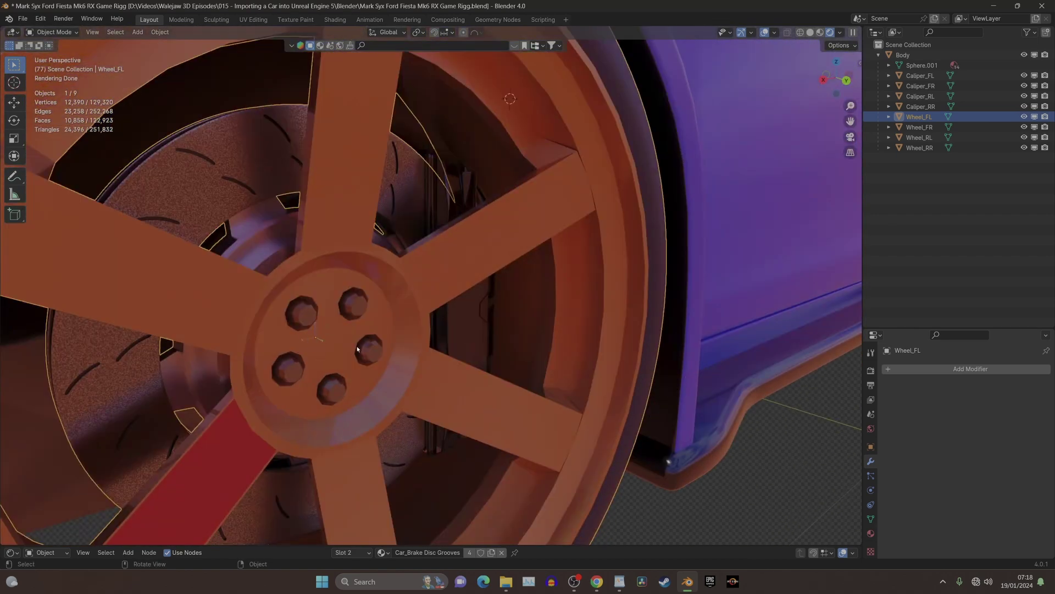
scroll(535, 316, down, 10)
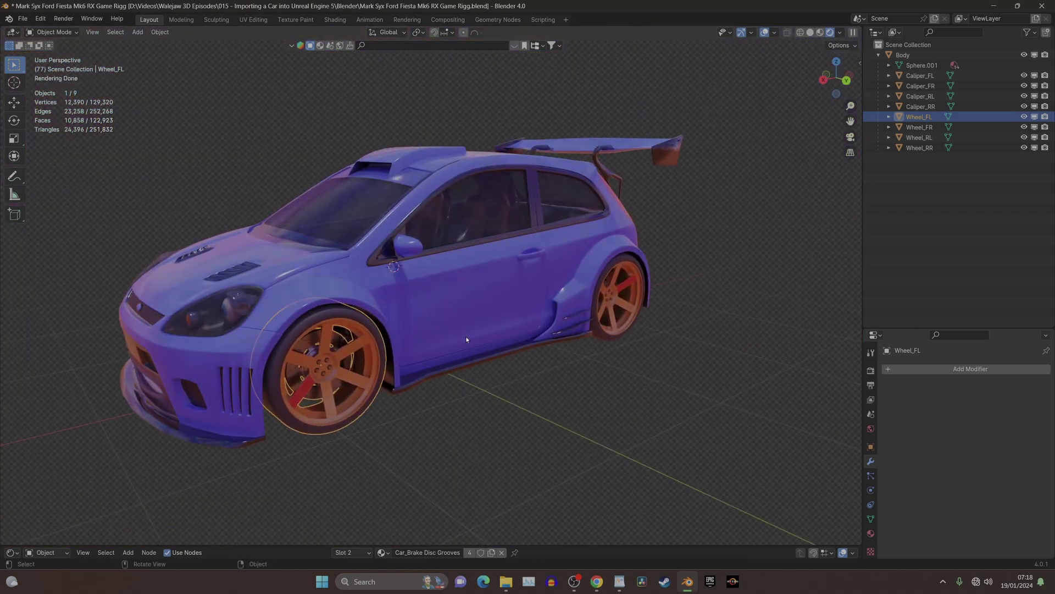
middle_drag(466, 340, 566, 341)
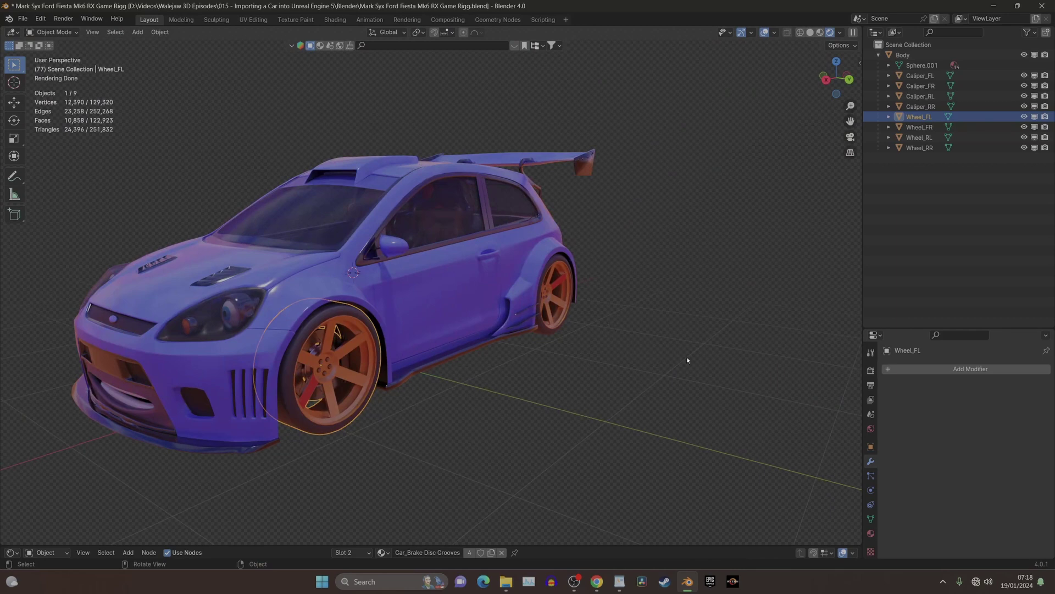
Review Wheel_FL's transform, then the scene units: Metric, 0.010000 scale, Meters, Kilograms.
click(871, 446)
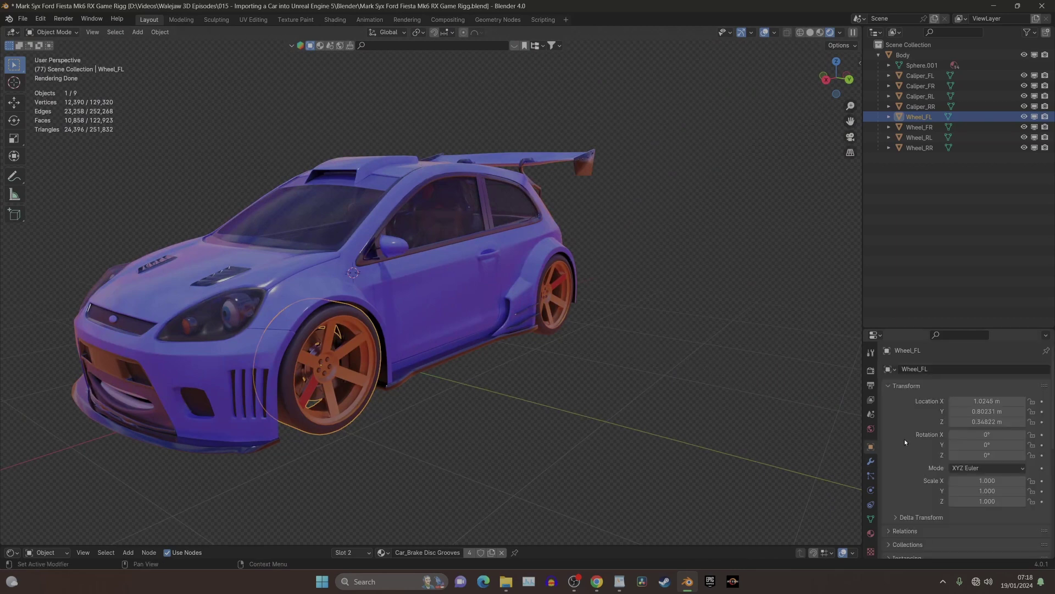
scroll(904, 441, down, 5)
click(872, 415)
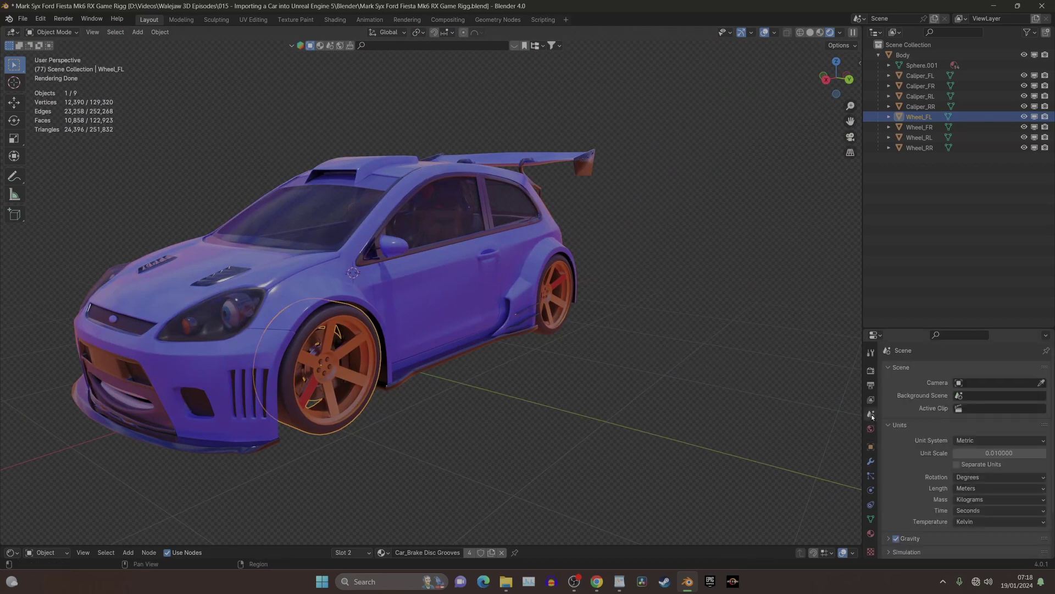
scroll(967, 417, down, 2)
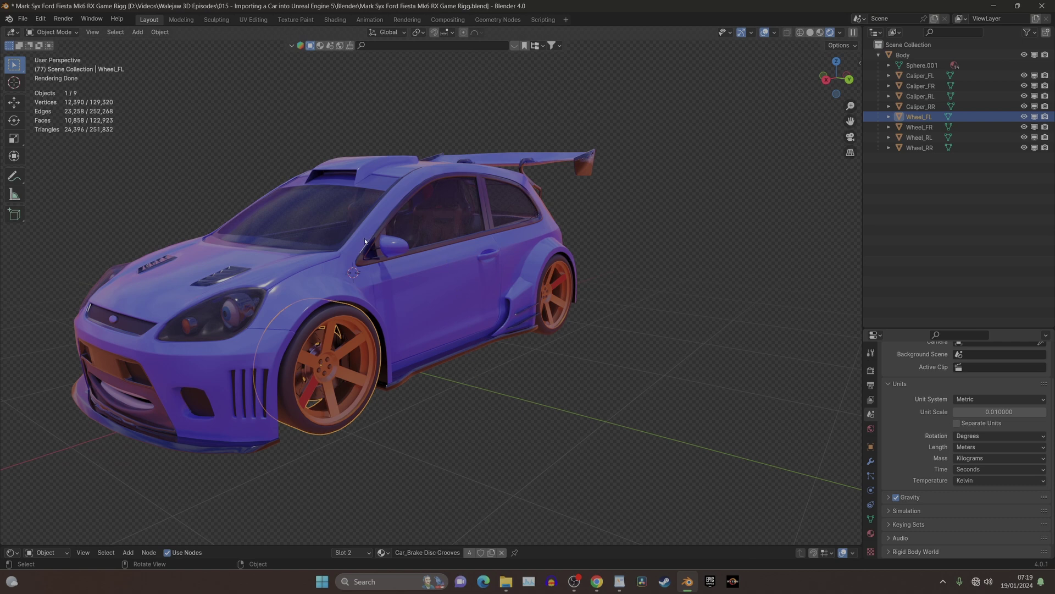
middle_drag(642, 365, 506, 350)
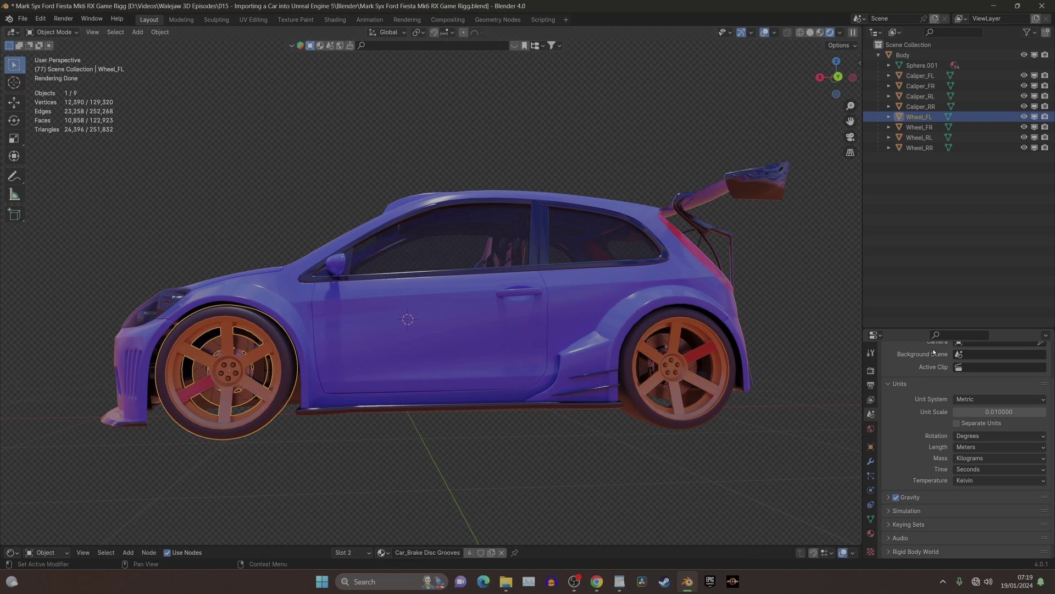
middle_drag(714, 279, 572, 336)
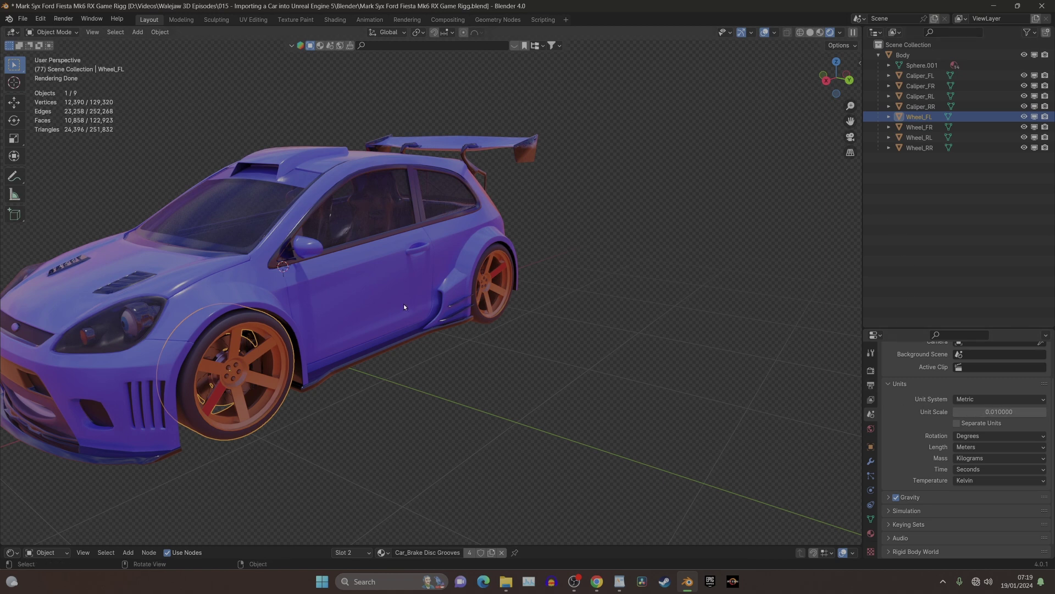
key(a)
key(n)
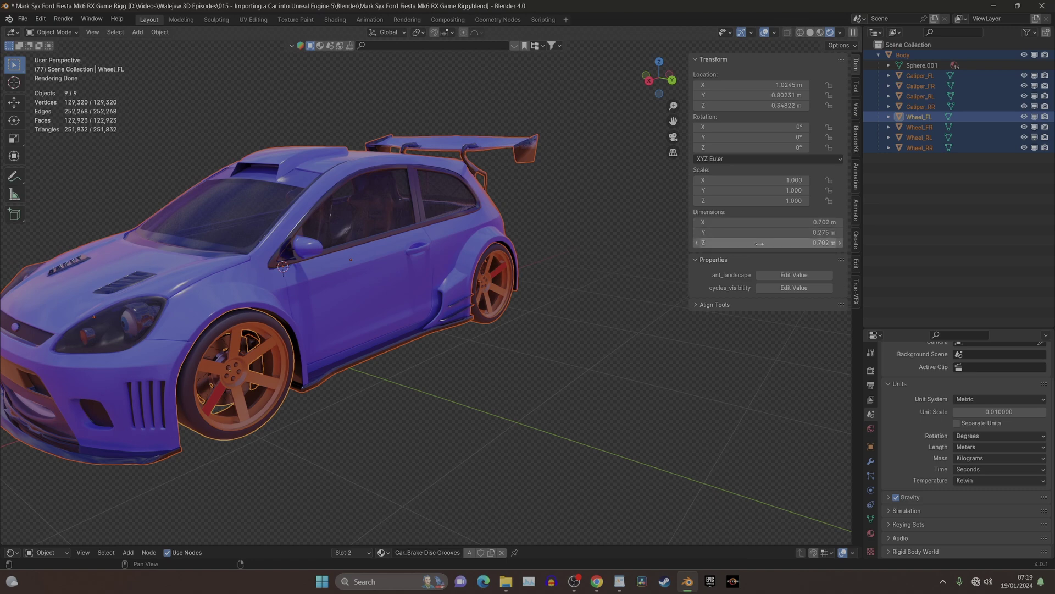
middle_drag(577, 325, 452, 347)
scroll(452, 346, up, 3)
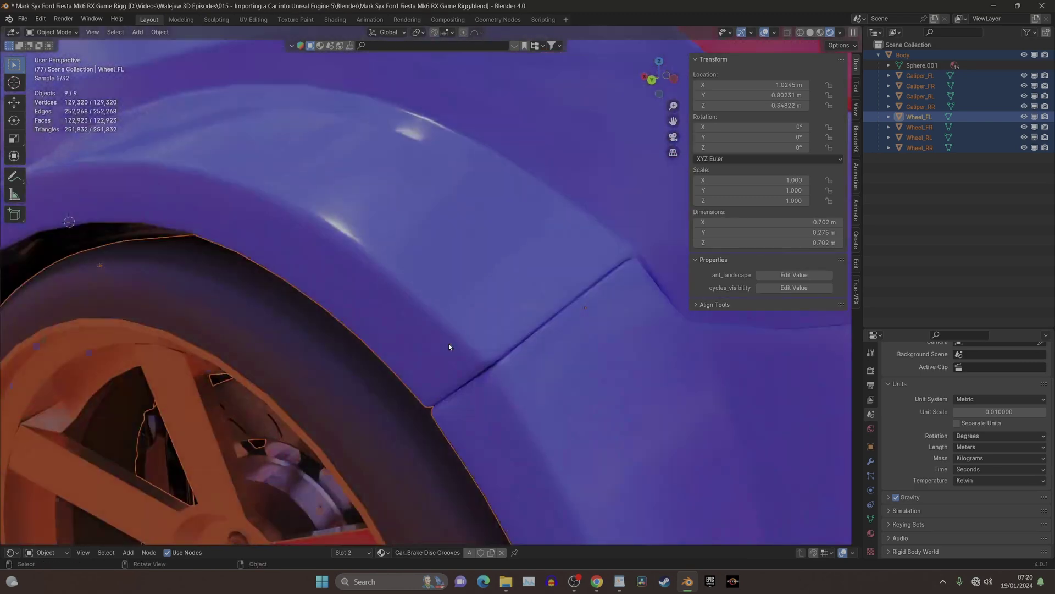
scroll(377, 231, up, 4)
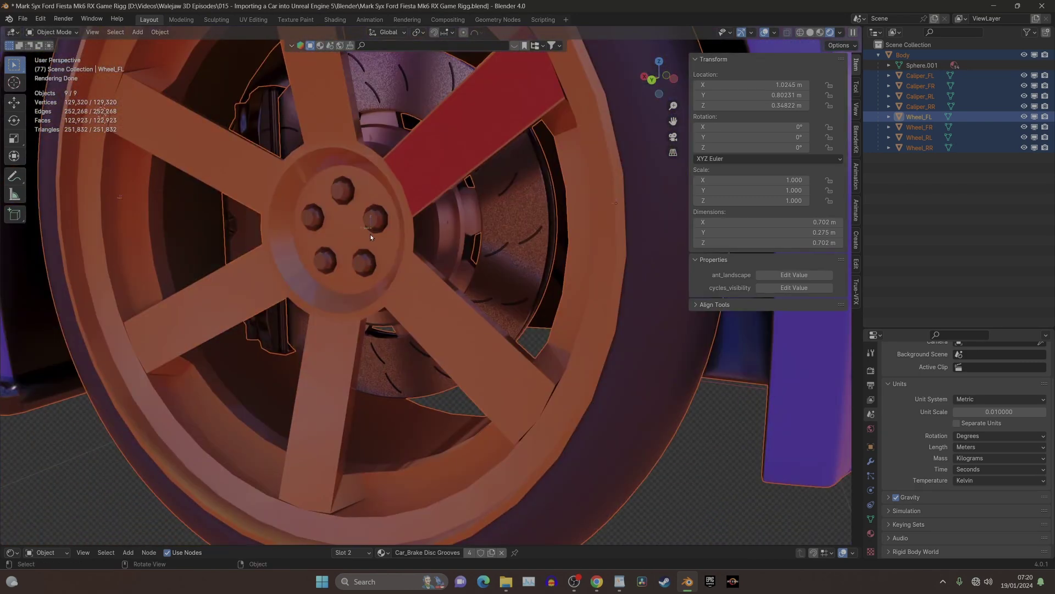
scroll(395, 258, down, 10)
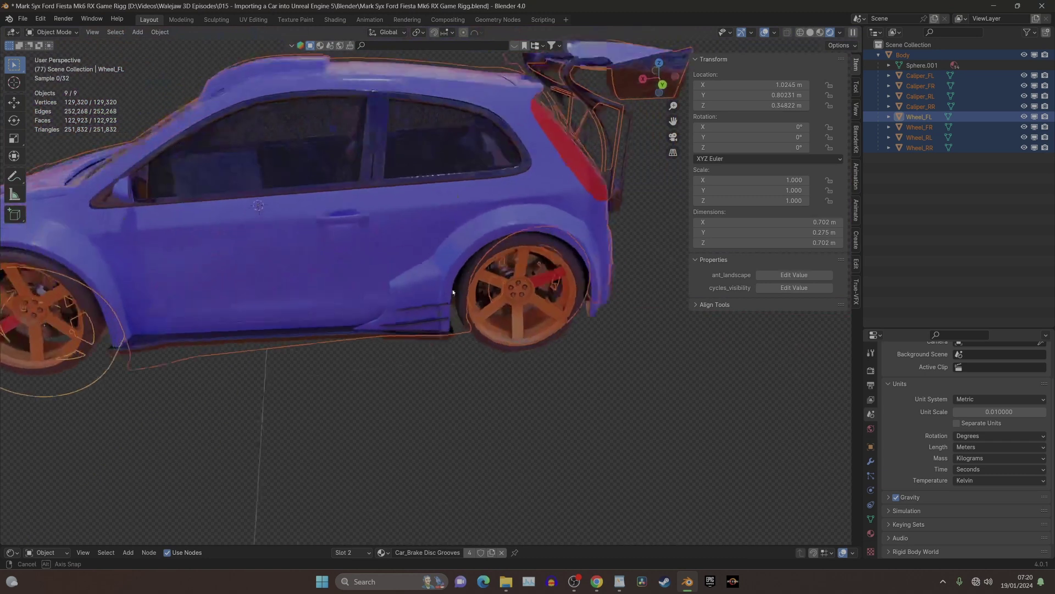
click(486, 276)
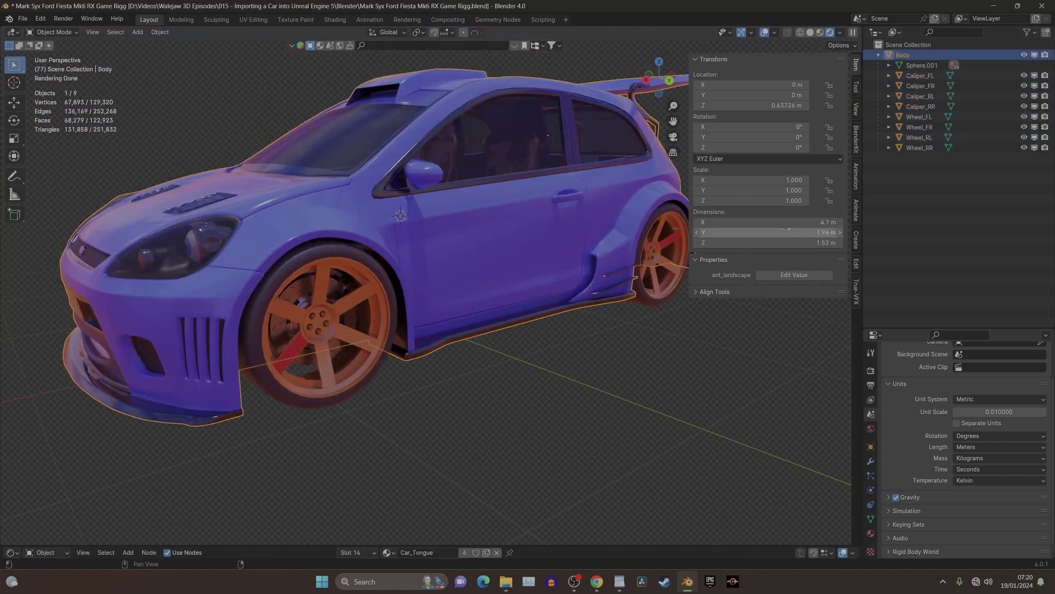
middle_drag(609, 302, 521, 394)
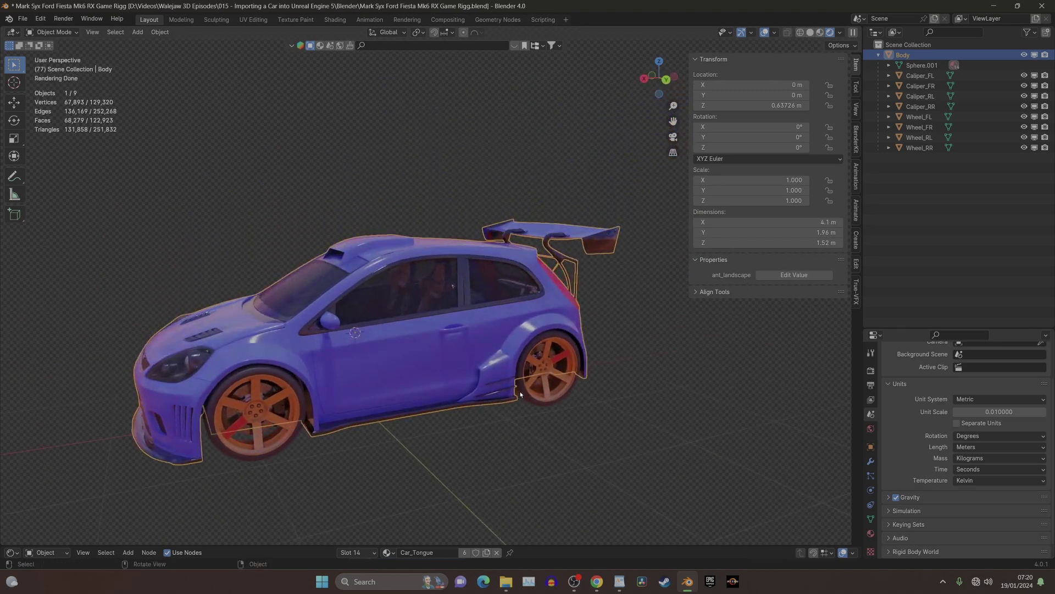
click(344, 459)
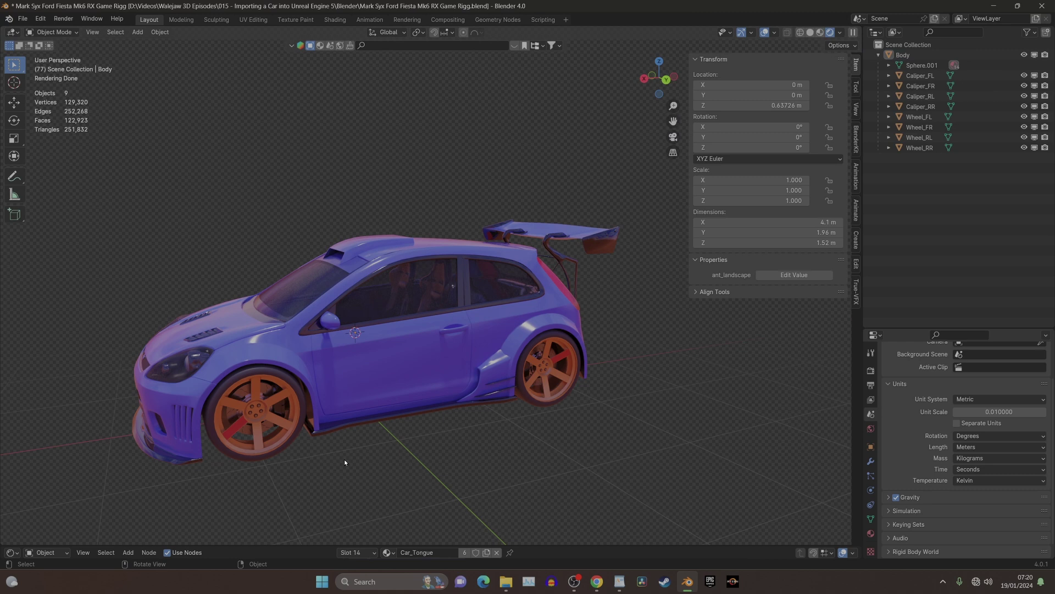
click(919, 116)
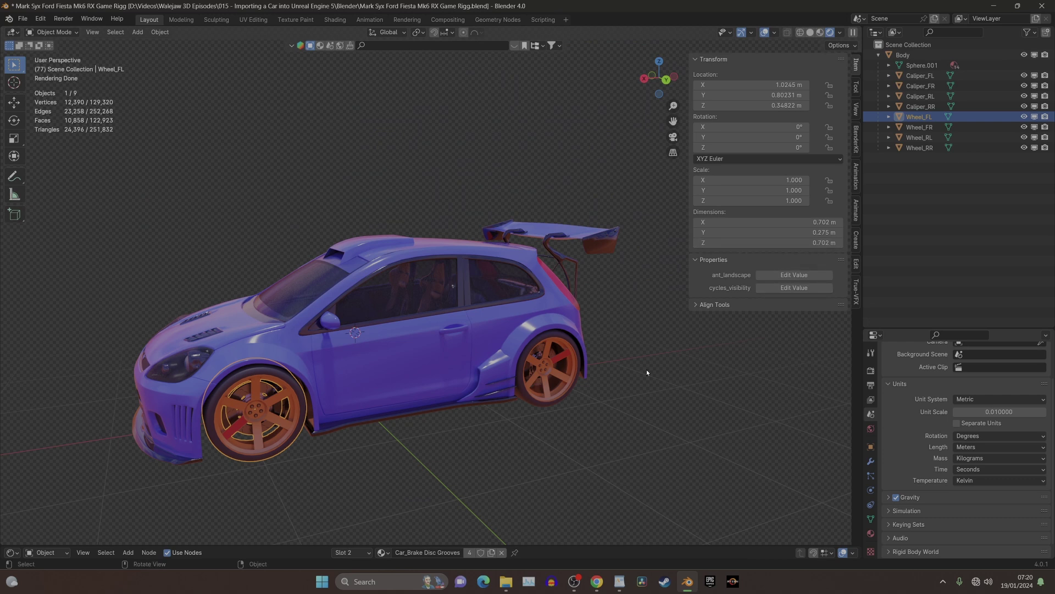
middle_drag(605, 427, 494, 396)
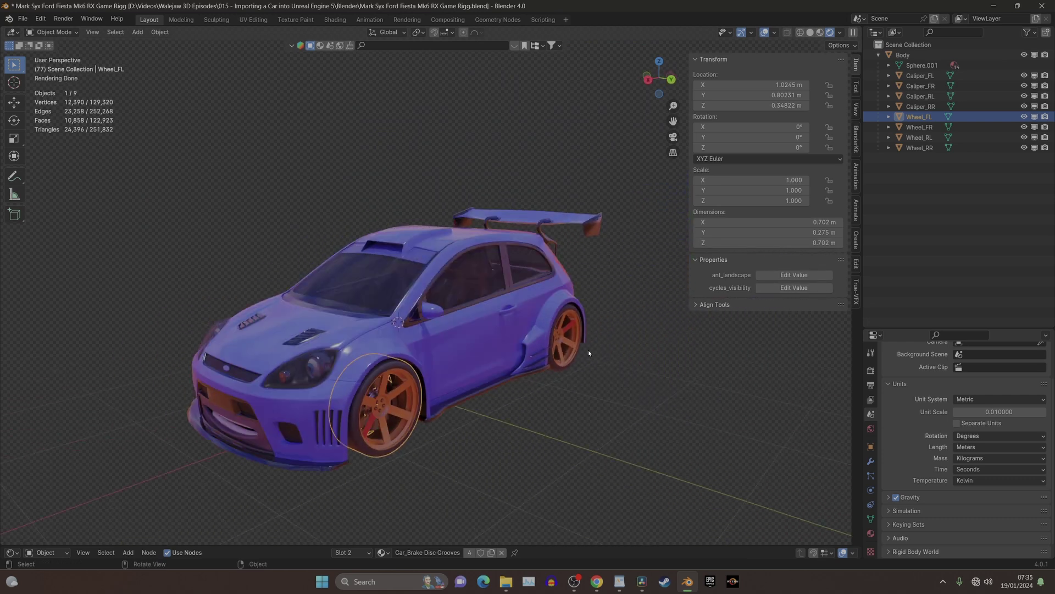
middle_drag(589, 363, 579, 381)
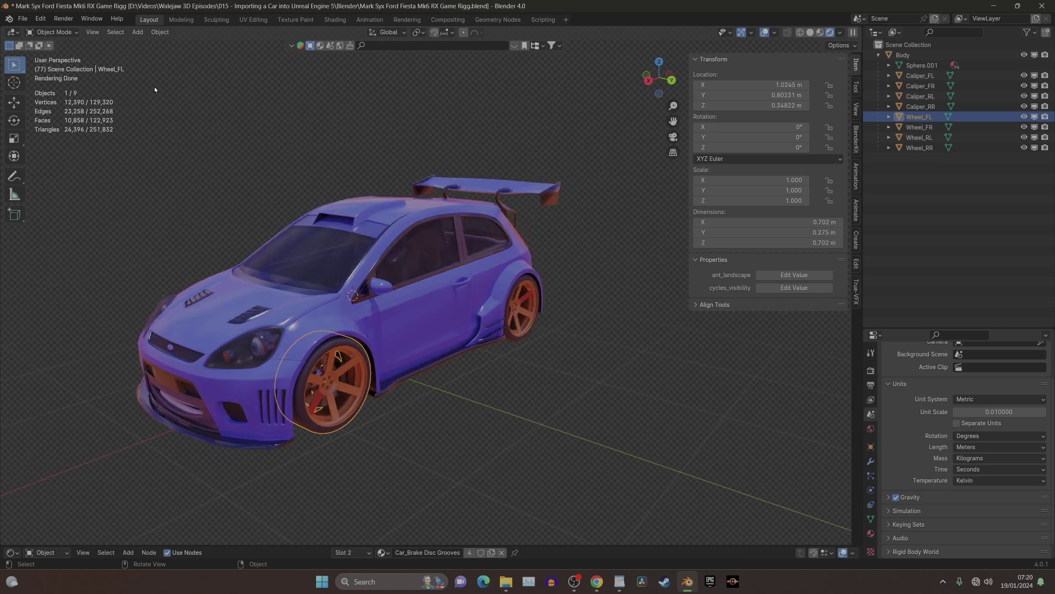
Export the scene as FBX using the Ue5 preset with Geometry smoothing set to Face.
click(22, 19)
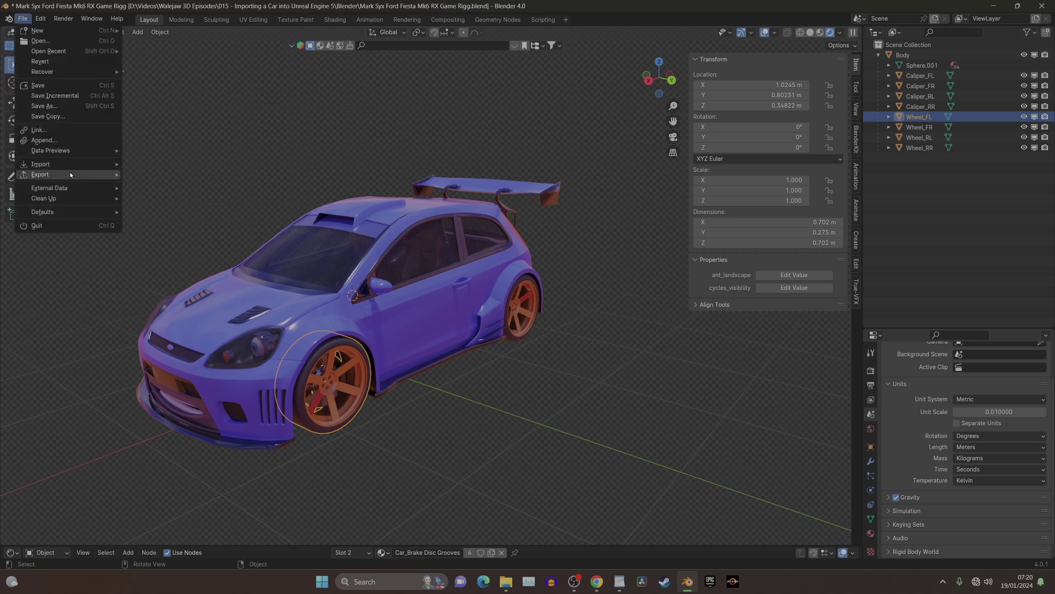
mouse_move(71, 175)
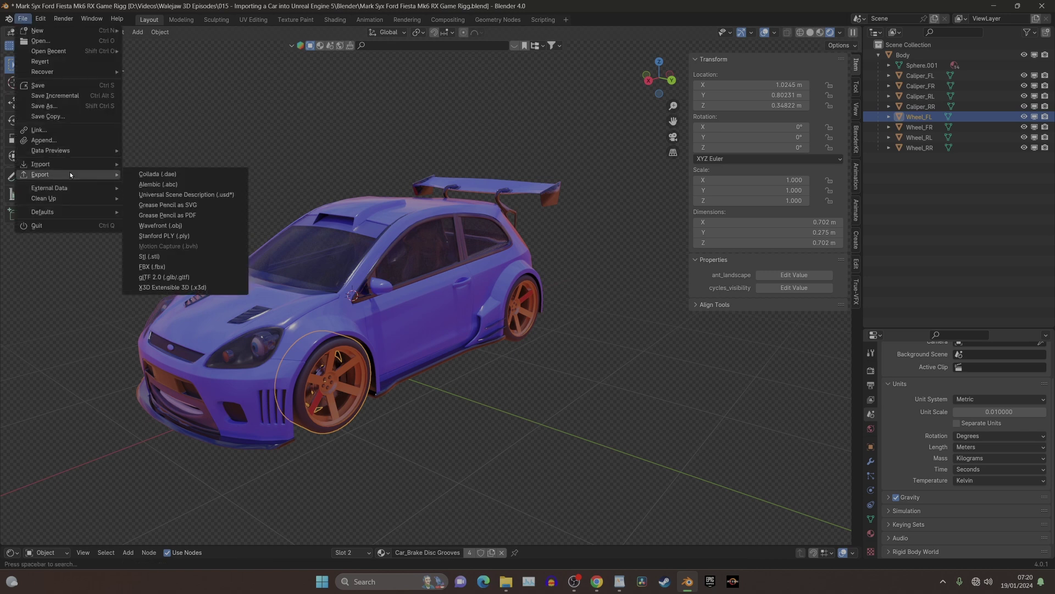
click(175, 267)
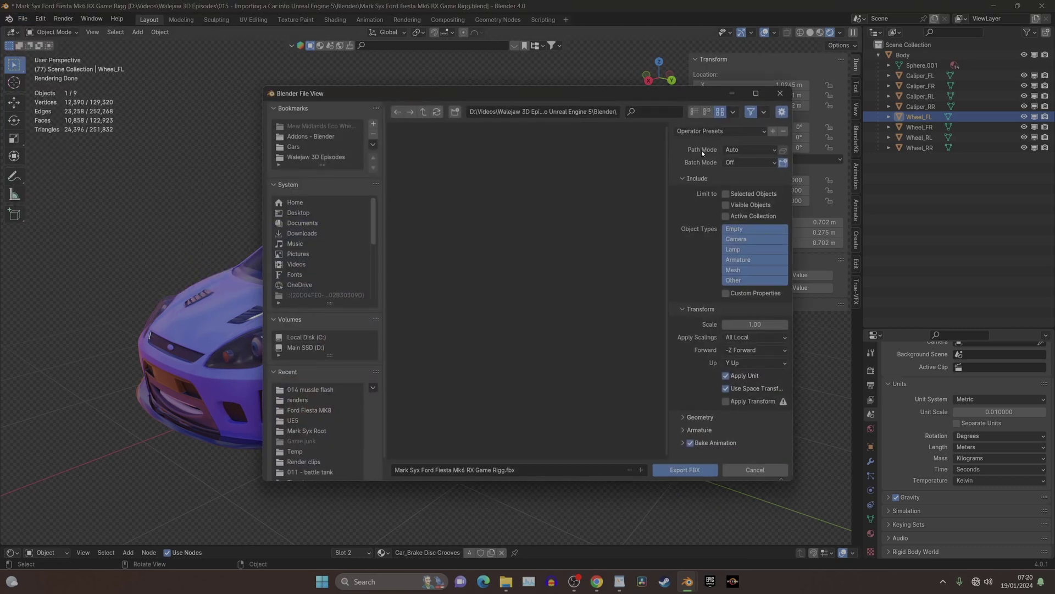
click(766, 132)
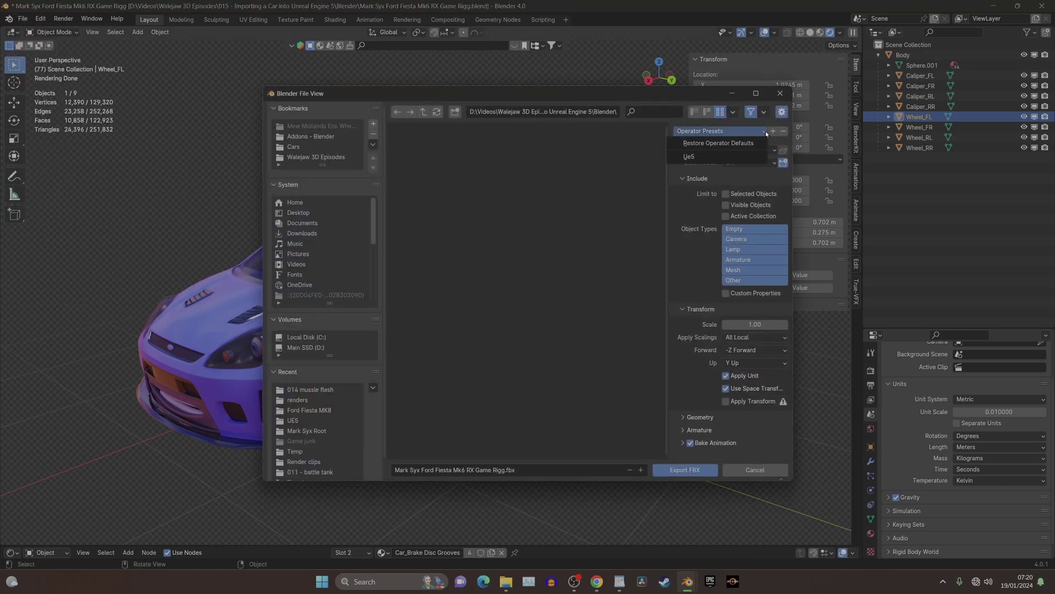
click(702, 158)
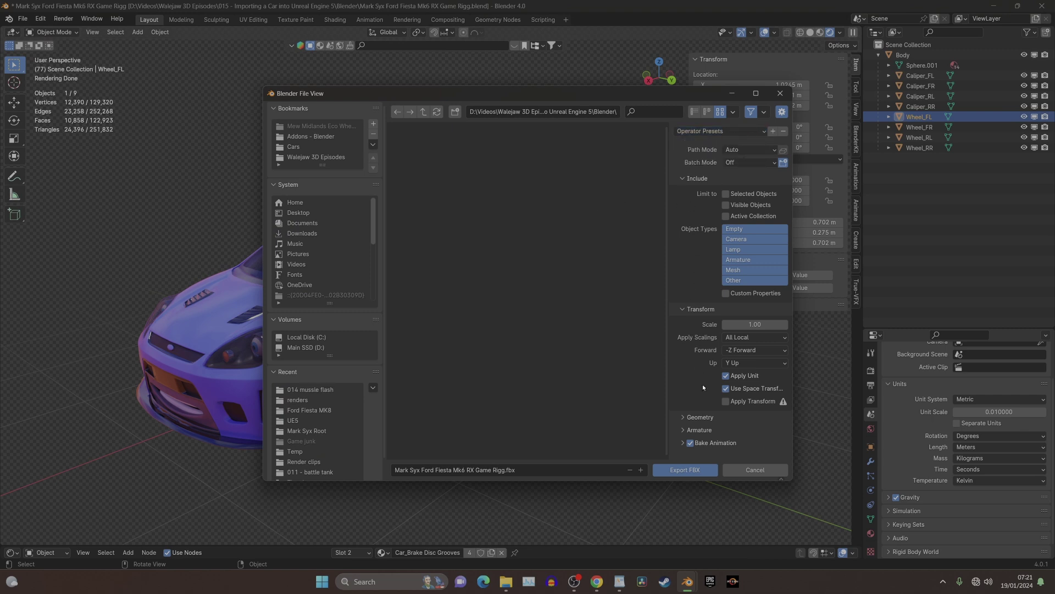
click(684, 418)
click(740, 433)
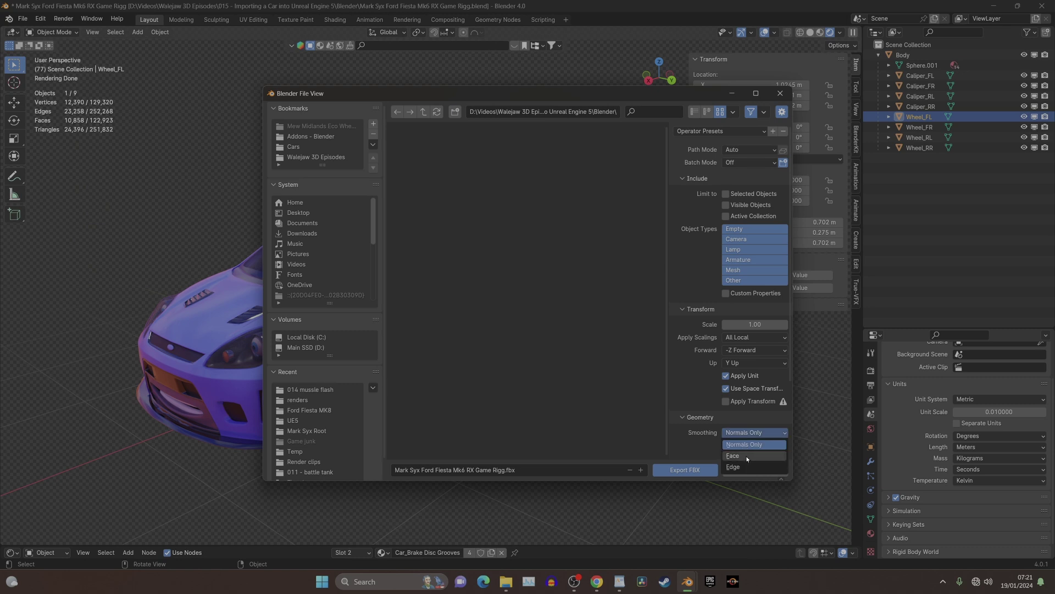
click(748, 456)
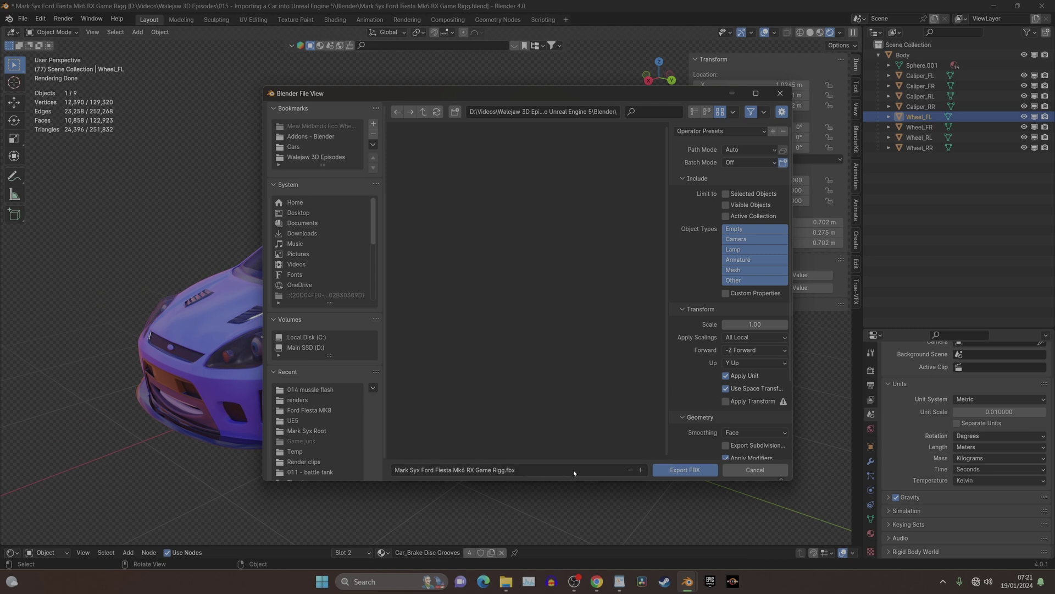
click(725, 471)
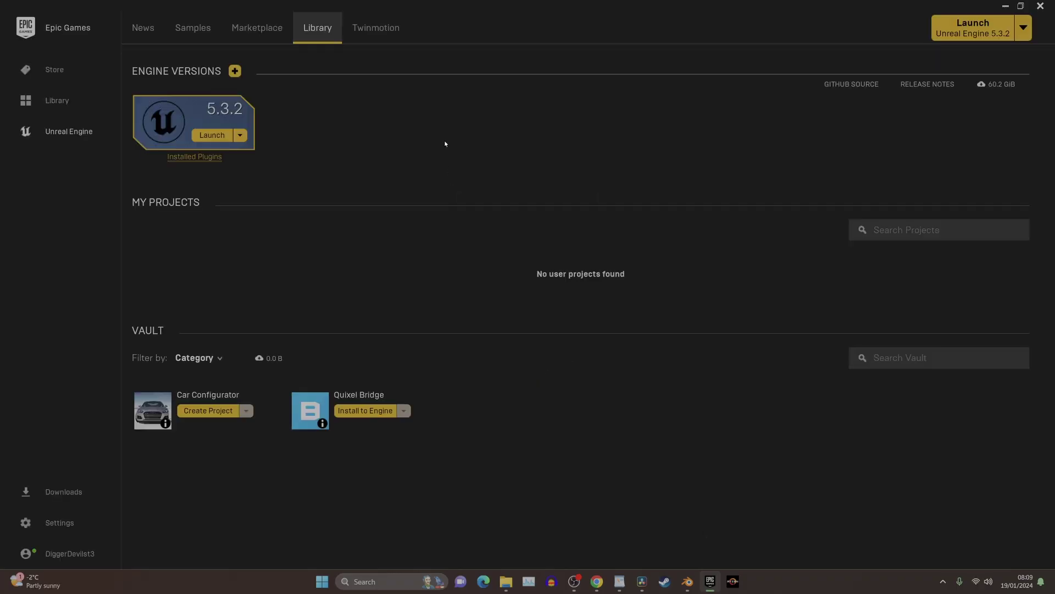
Launch Unreal Engine 5.3.2 from the launcher's Unreal Engine Library.
click(59, 132)
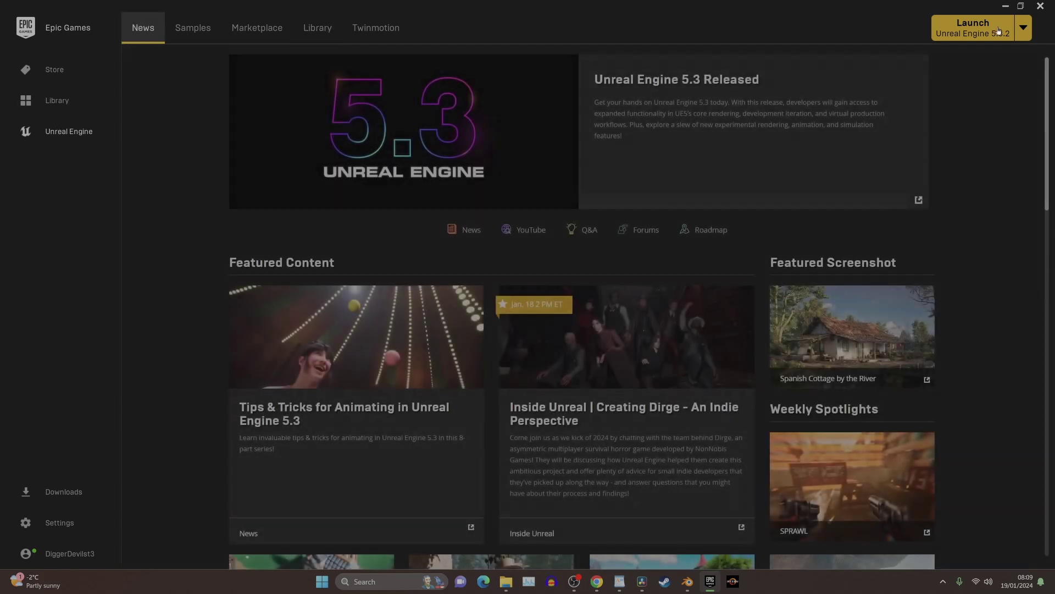
click(1024, 26)
click(318, 28)
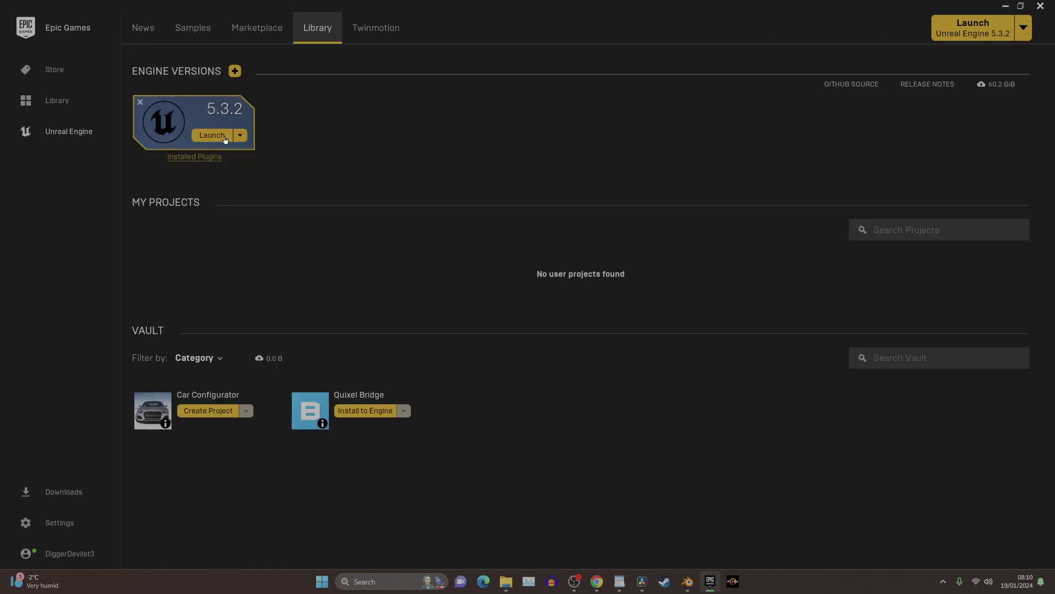
click(225, 139)
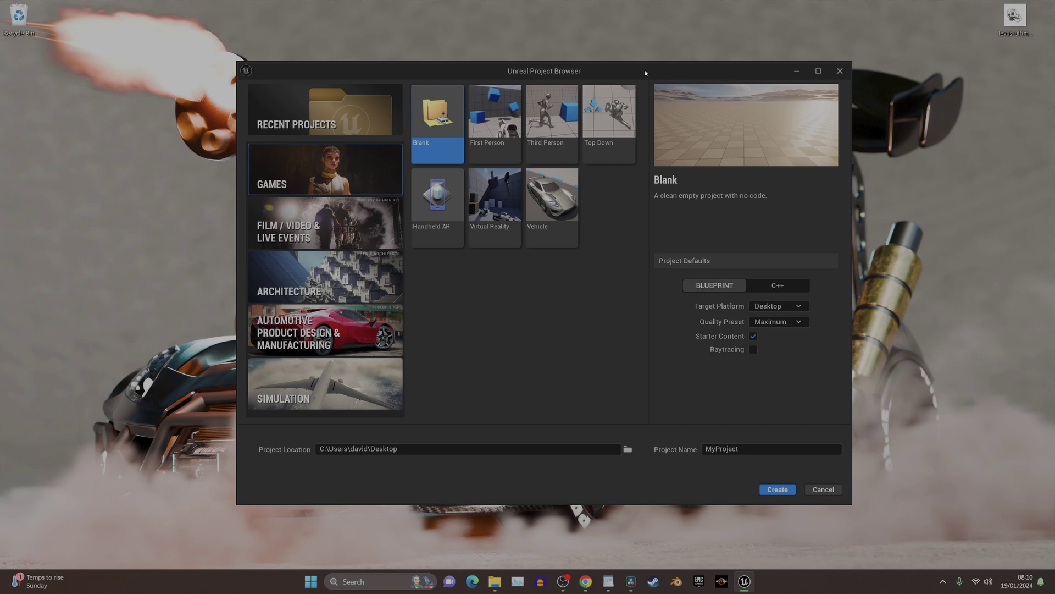
Create a new project, MyProject, from the Games Vehicle template.
drag(645, 70, 641, 73)
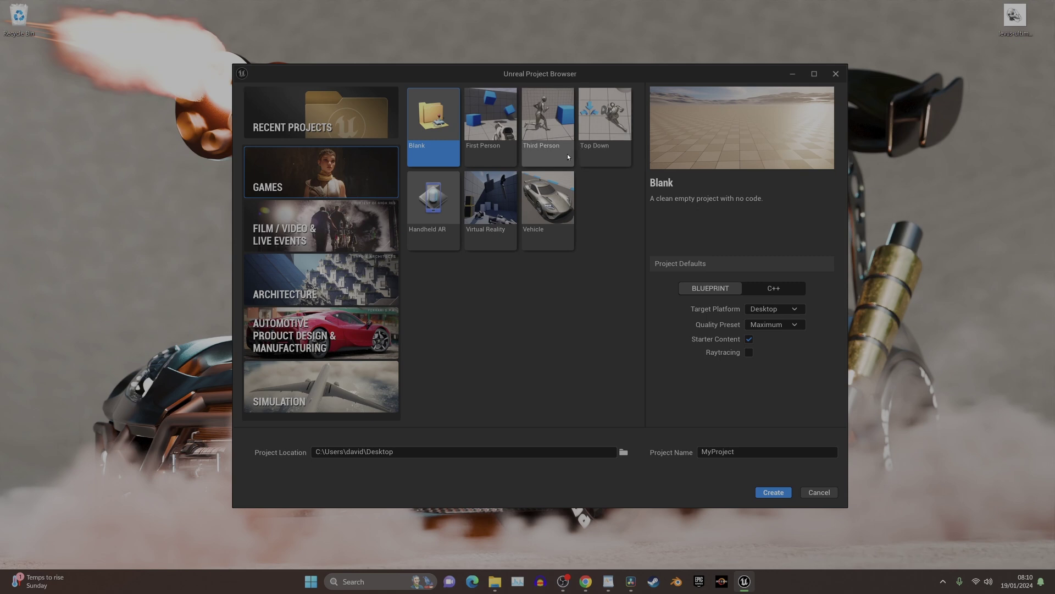
click(545, 215)
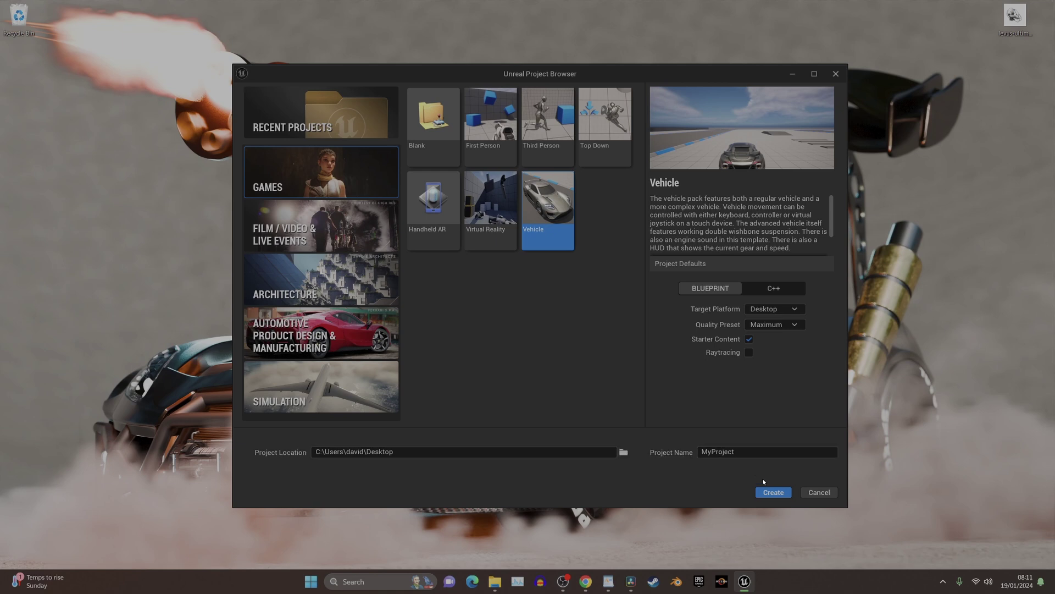
click(773, 494)
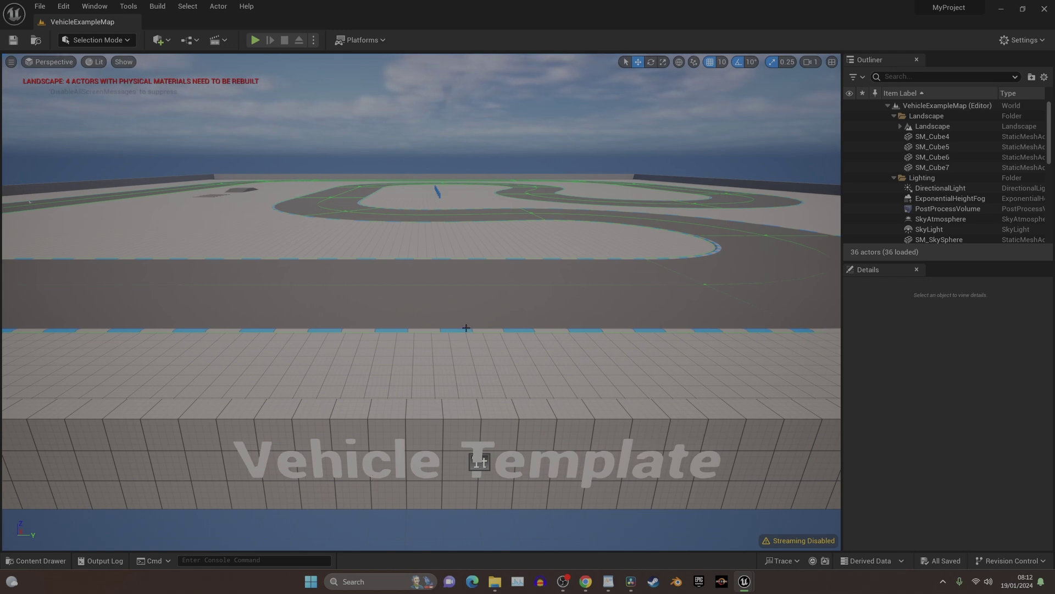
Open the Content Drawer and create a folder named MrakSyx inside Vehicles.
key(ctrl+space)
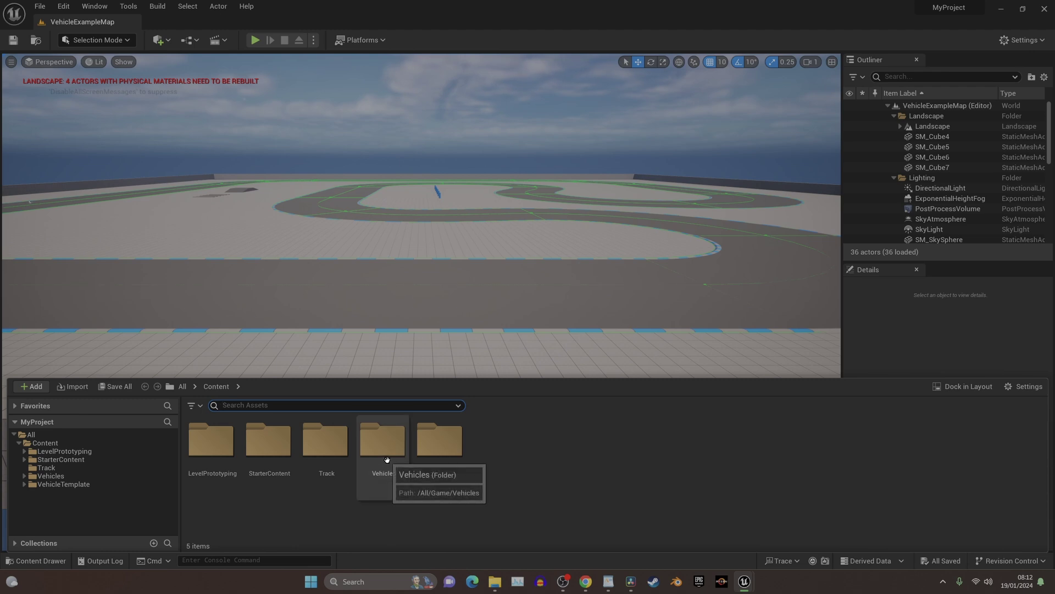
double_click(386, 462)
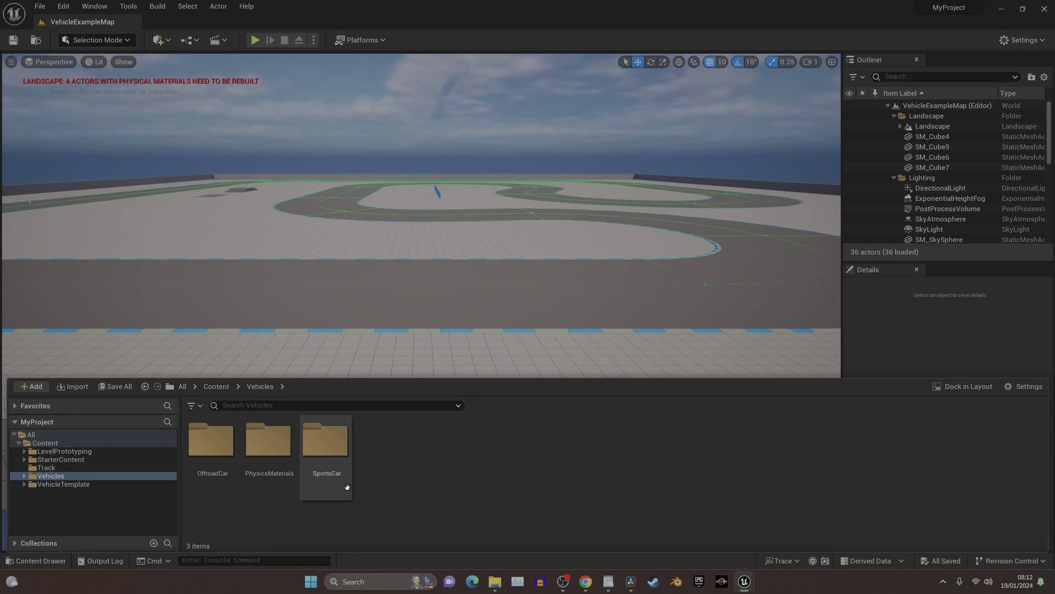
right_click(424, 475)
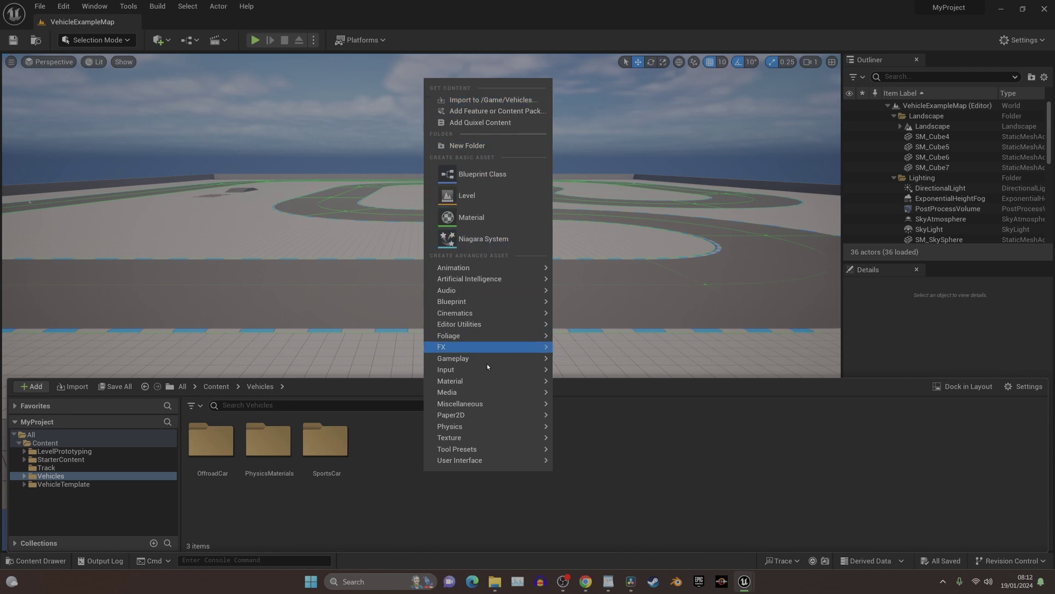
click(496, 148)
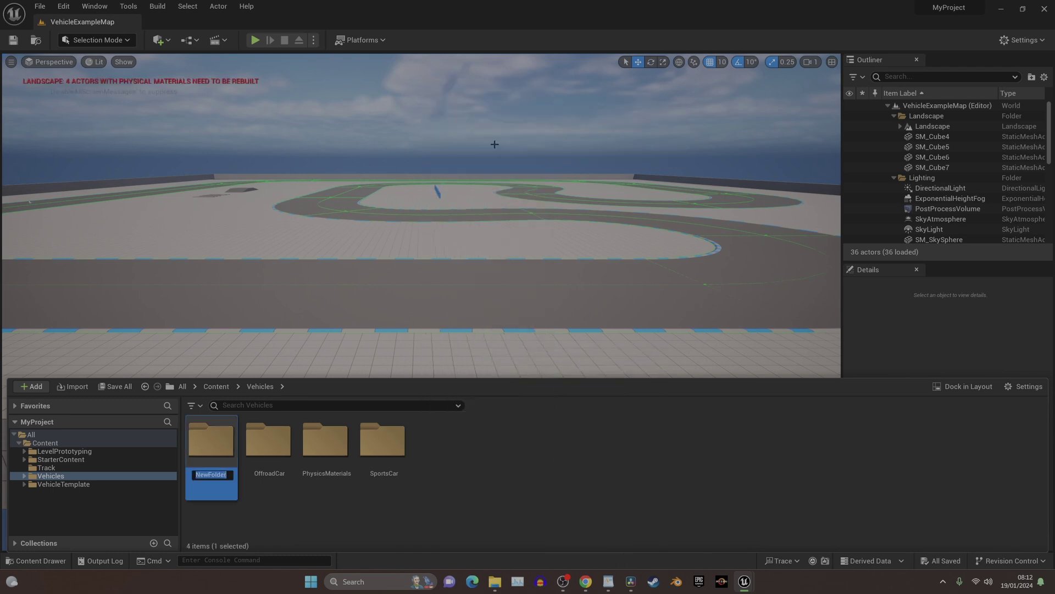
text(MrakSyx)
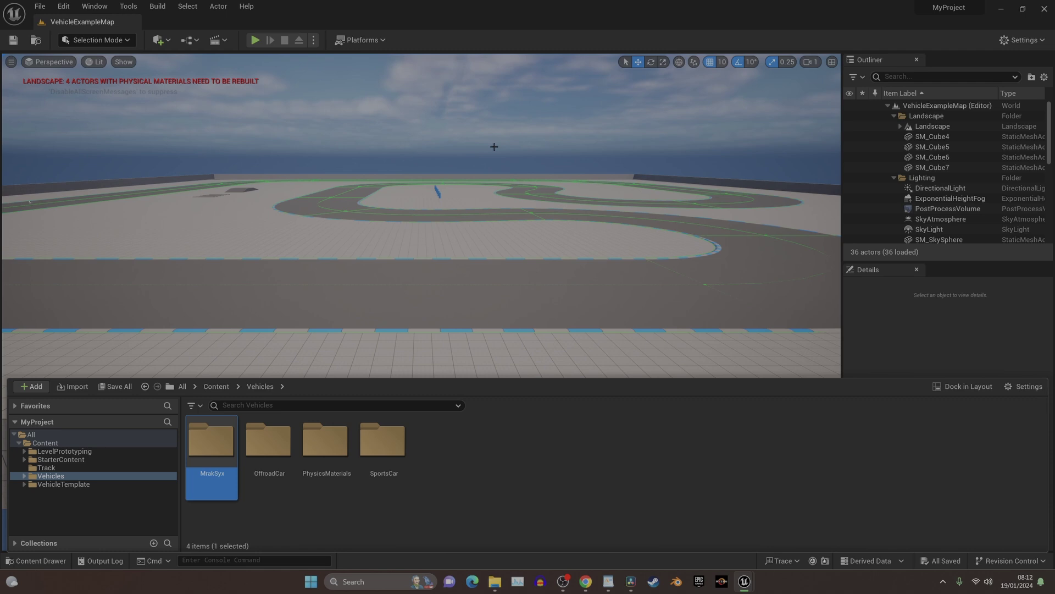
key(Return)
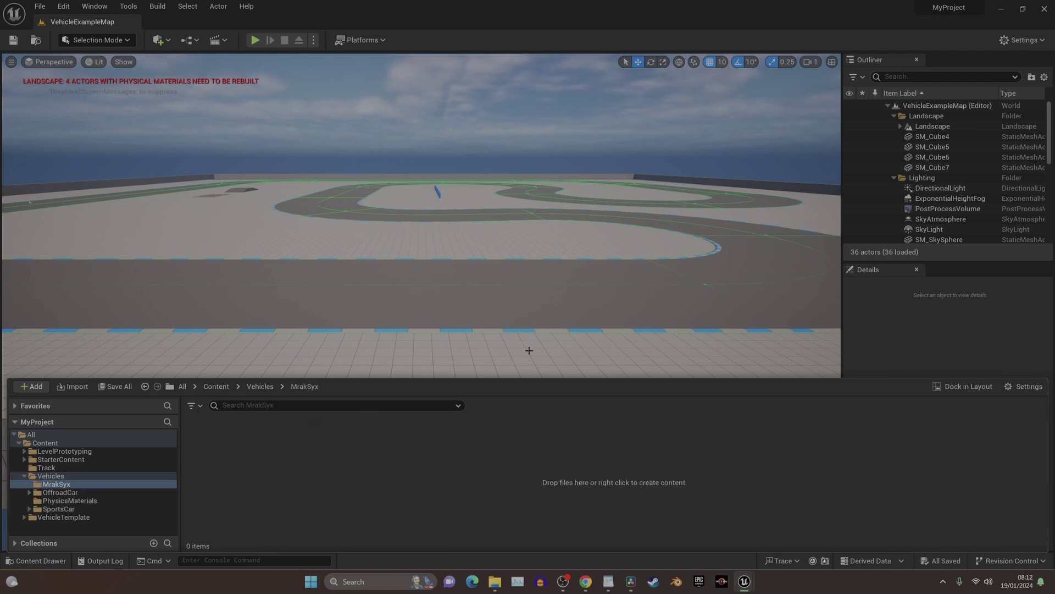
Add two subfolders, M_Materials and Meshs, inside MrakSyx.
right_click(365, 462)
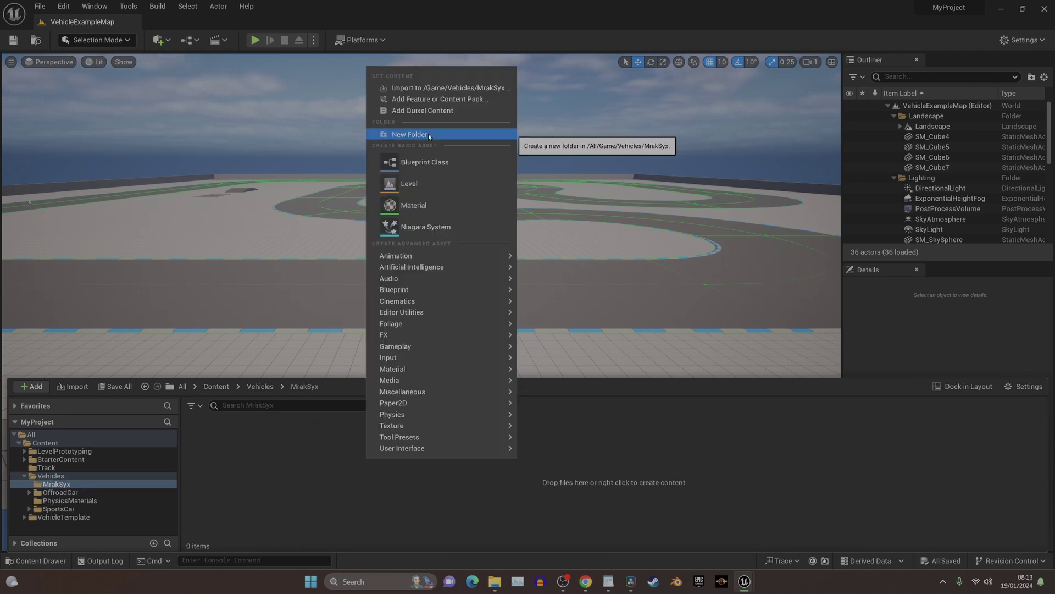
click(418, 134)
text(M_Mater)
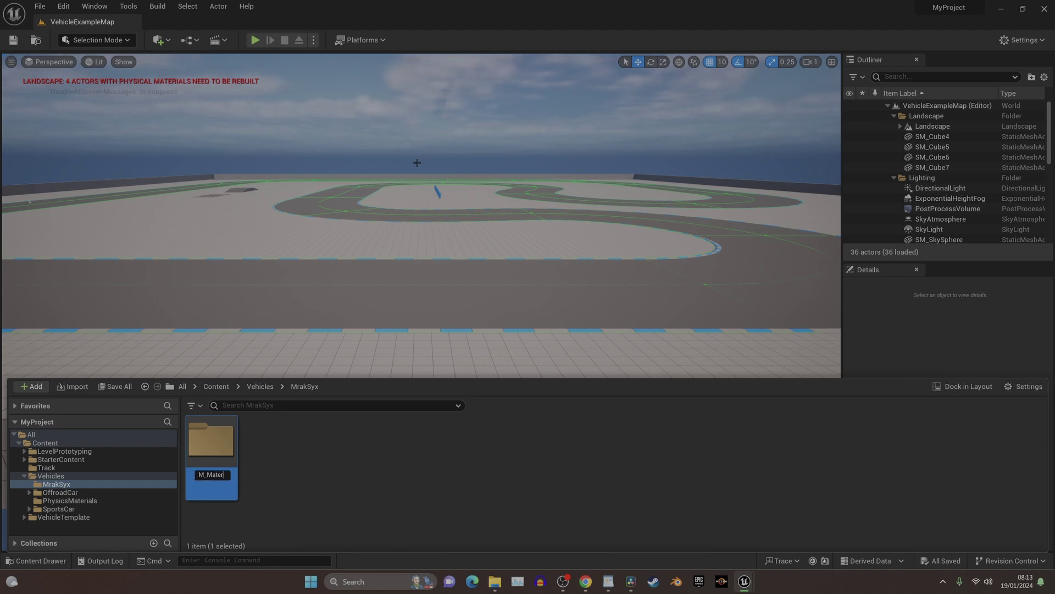
text(ials)
key(Return)
right_click(302, 464)
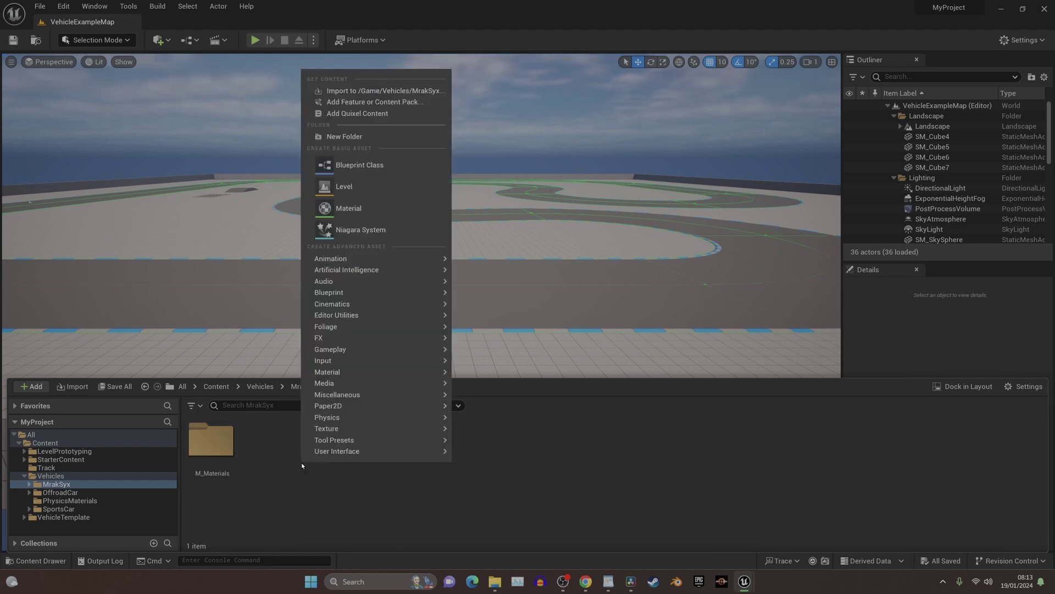
click(371, 137)
text(Meshs)
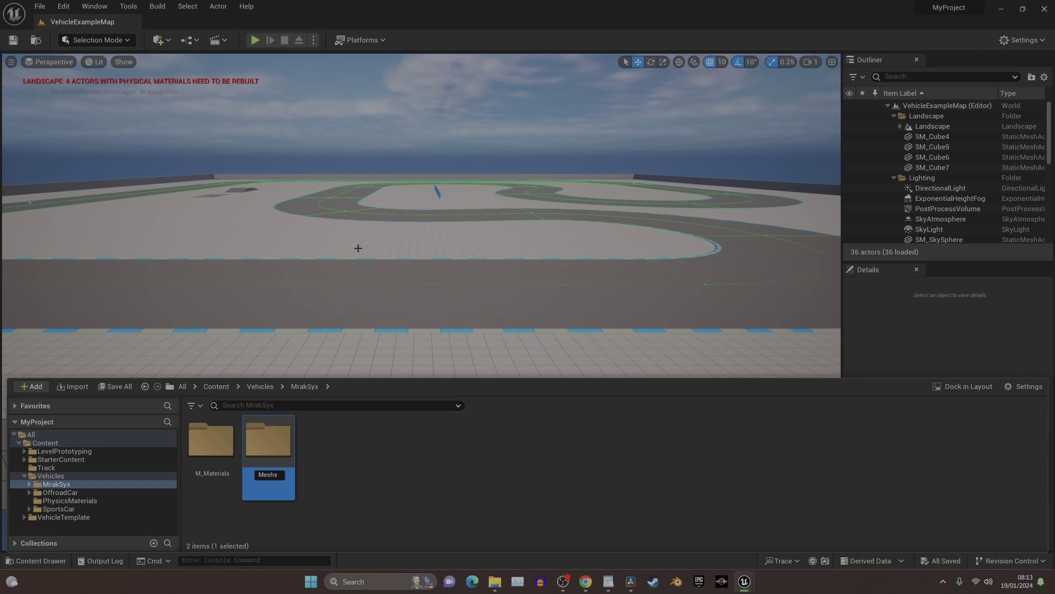
key(Return)
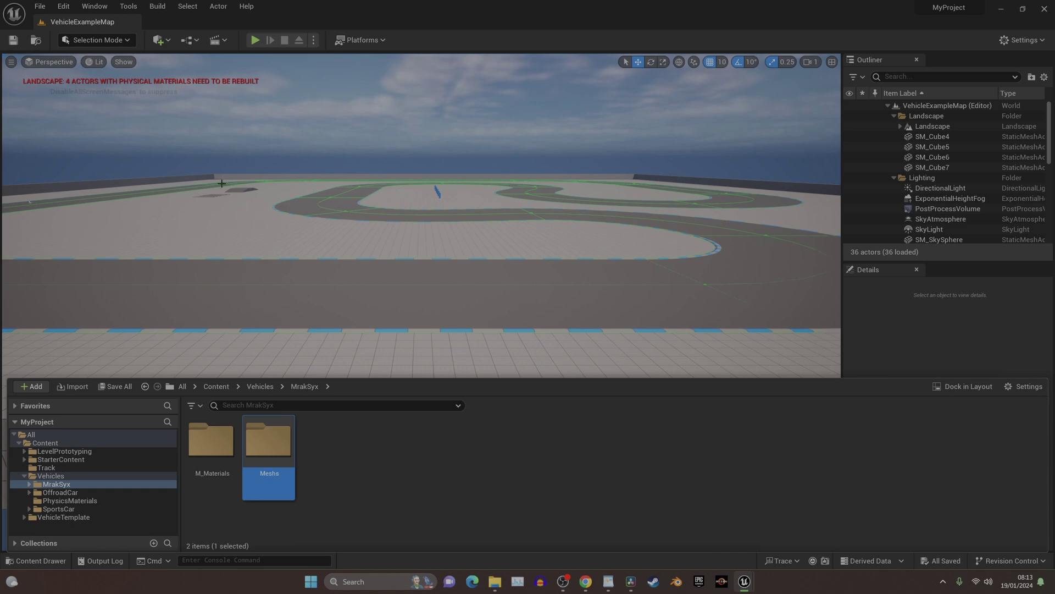
click(13, 41)
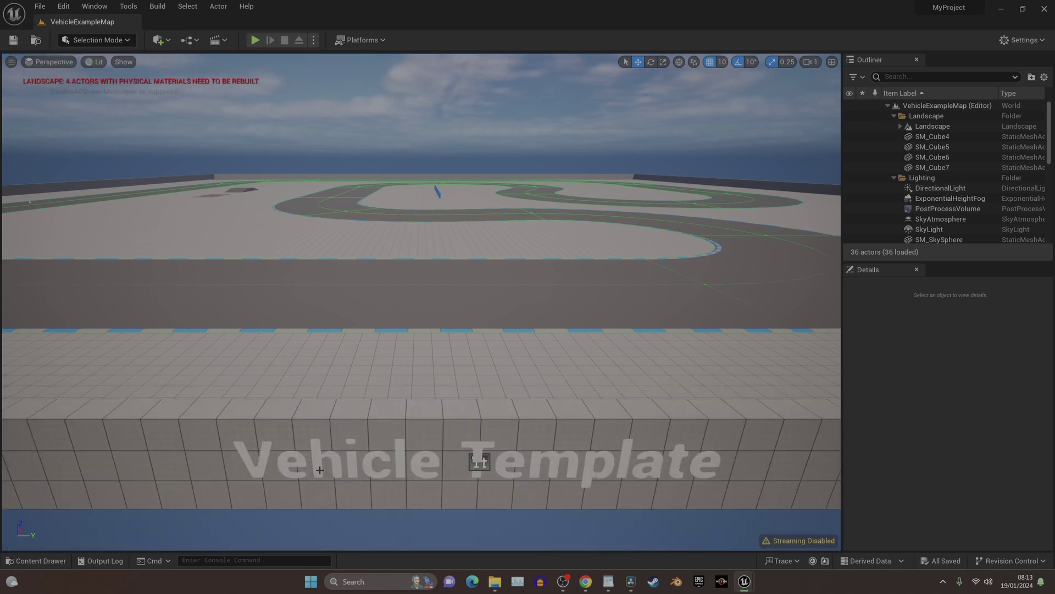
key(ctrl+space)
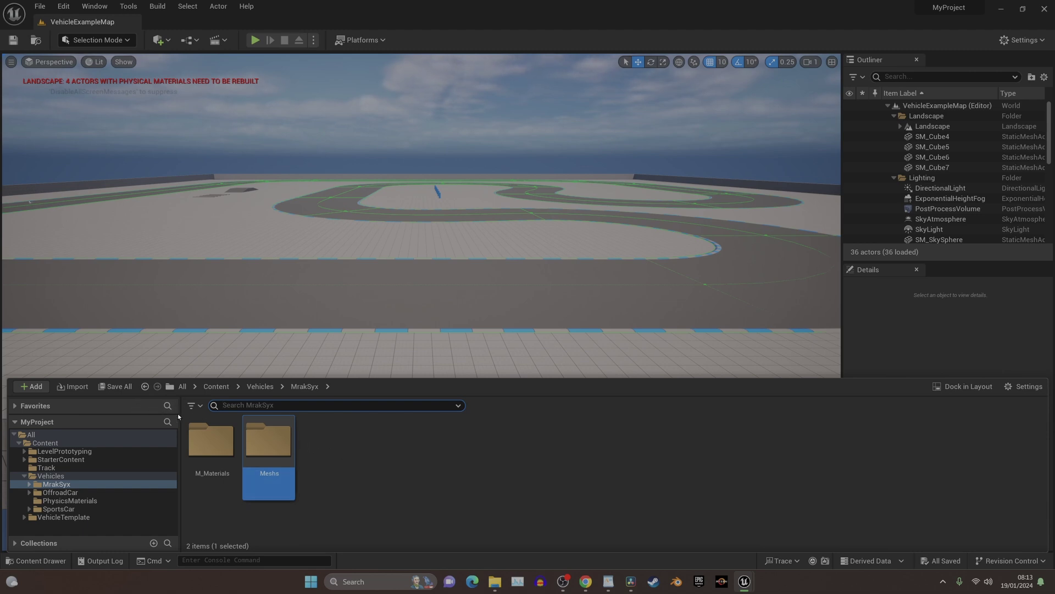
Import the MarkSyxV6 FBX into MrakSyx as a Skeletal Mesh with Import All.
click(70, 387)
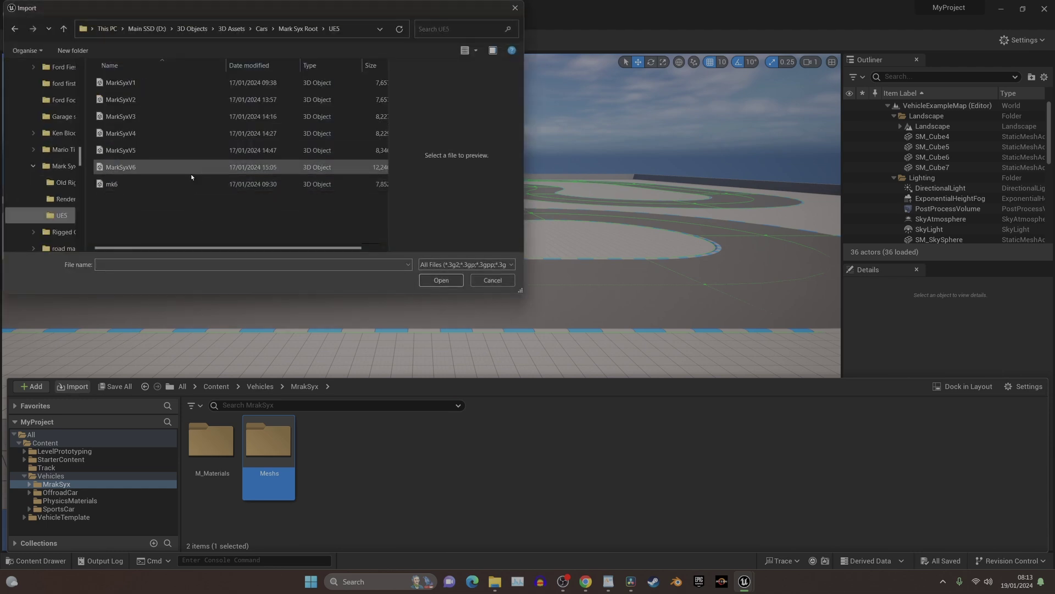
click(190, 172)
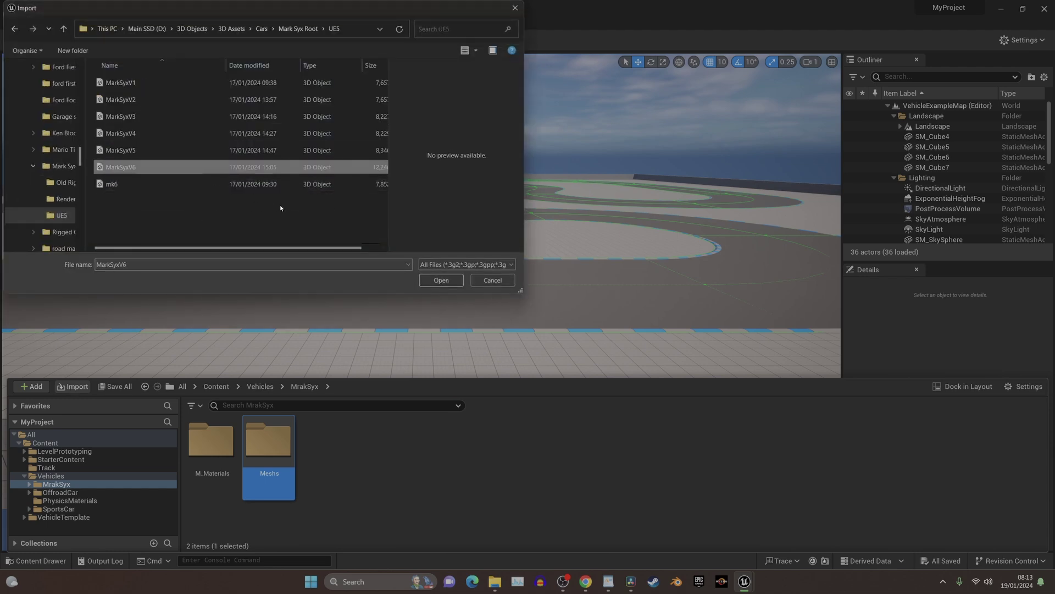
click(440, 280)
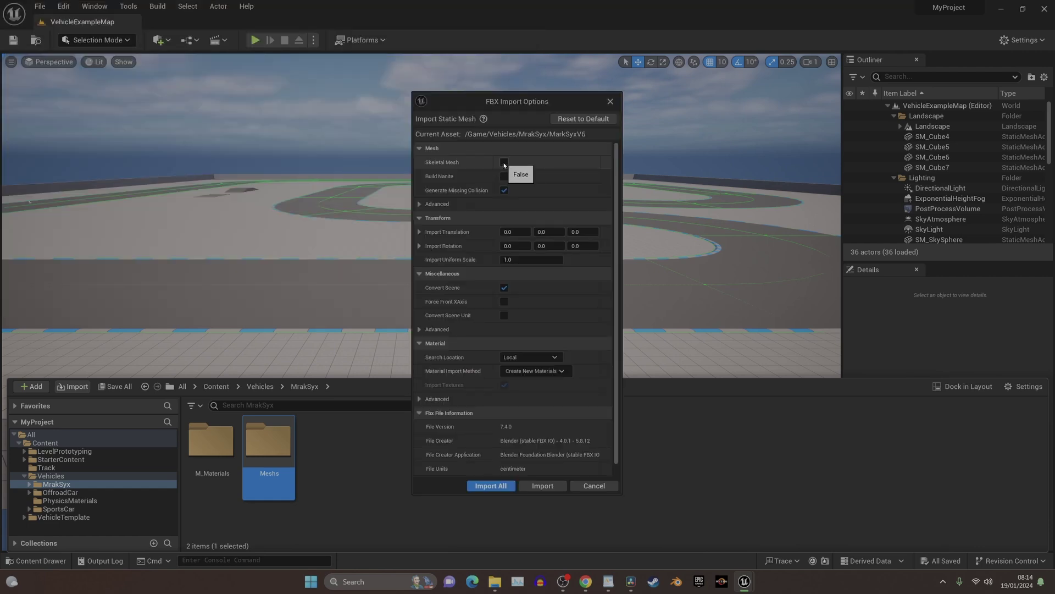
click(504, 163)
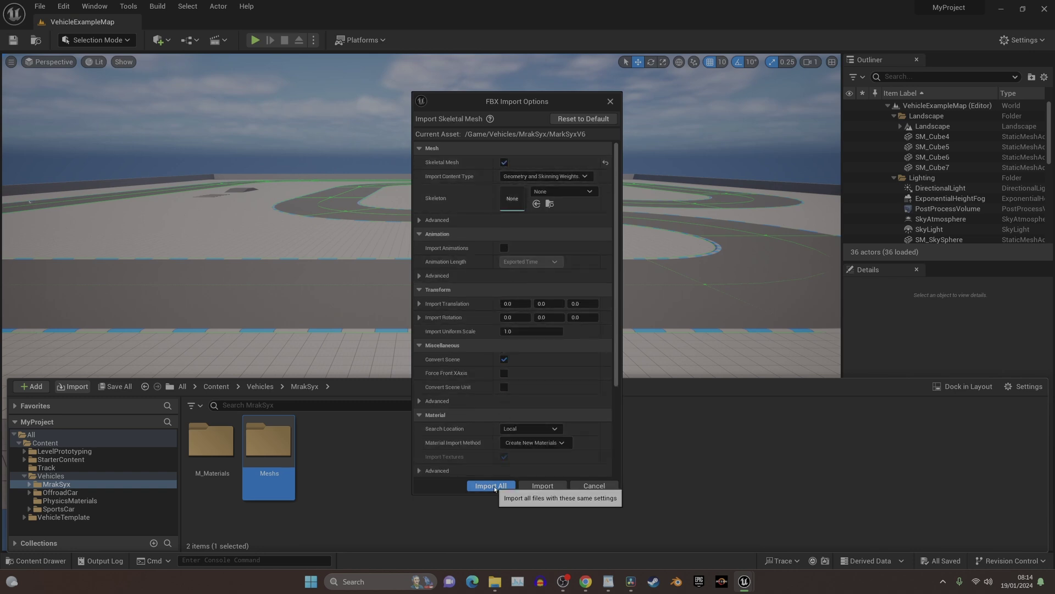
click(494, 486)
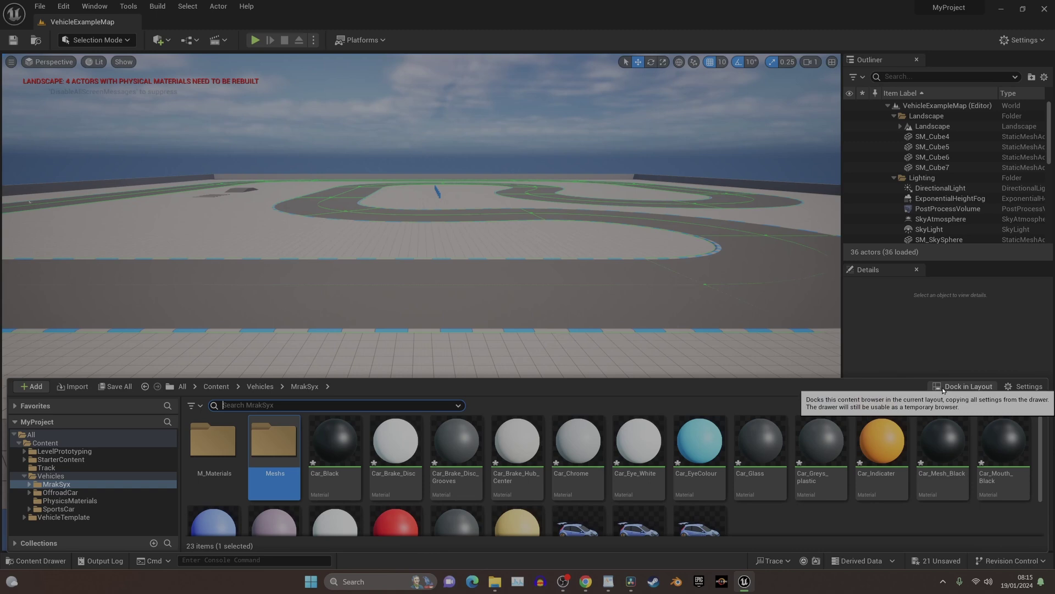
Dock the Content Drawer and move the 18 materials, Car_Black through Car_Wheels_Gold, into M_Materials.
click(943, 387)
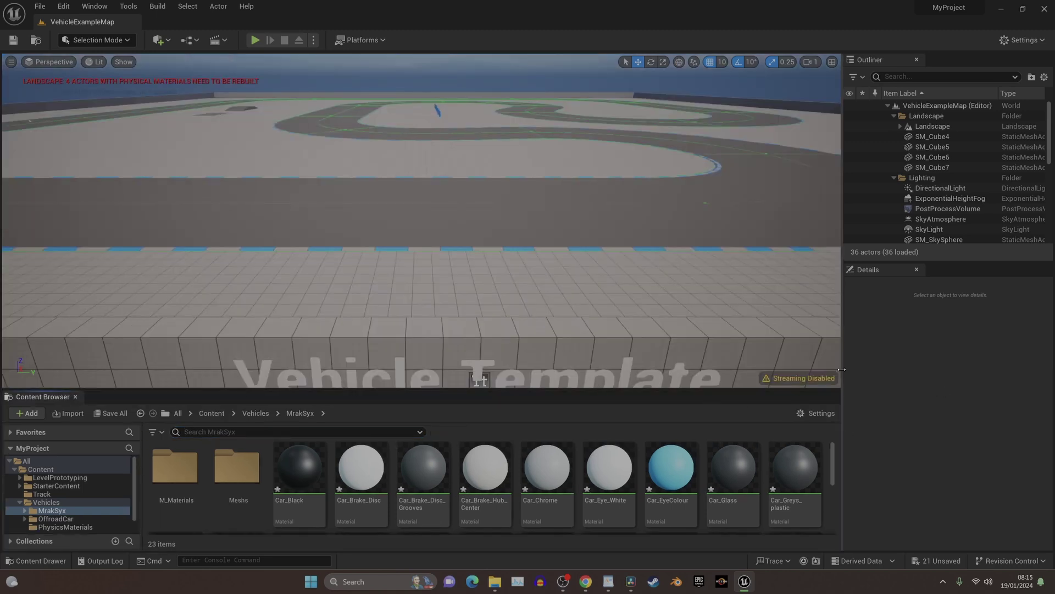
scroll(523, 444, down, 2)
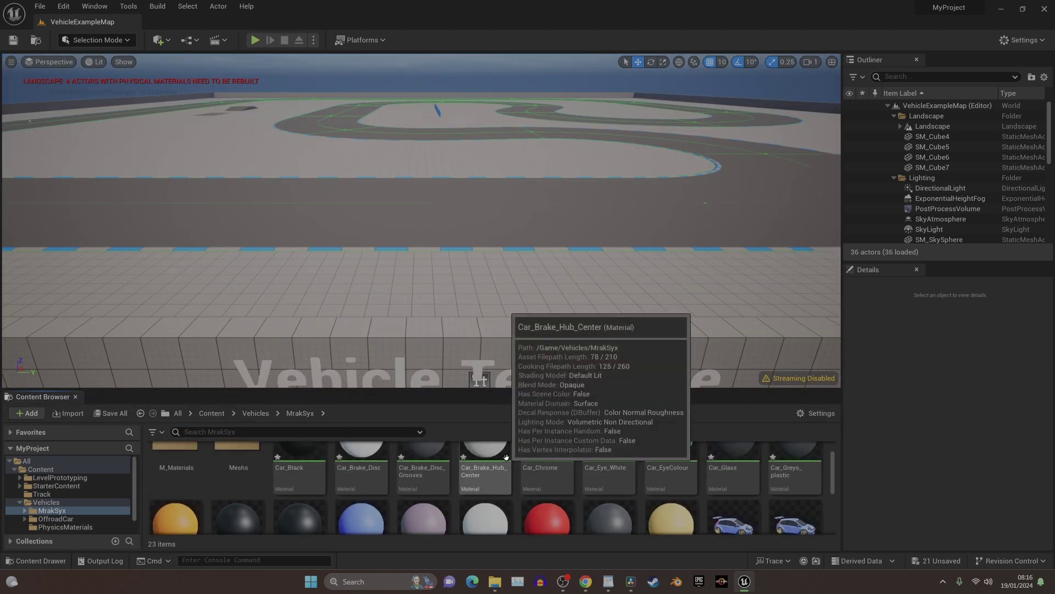
scroll(523, 444, up, 2)
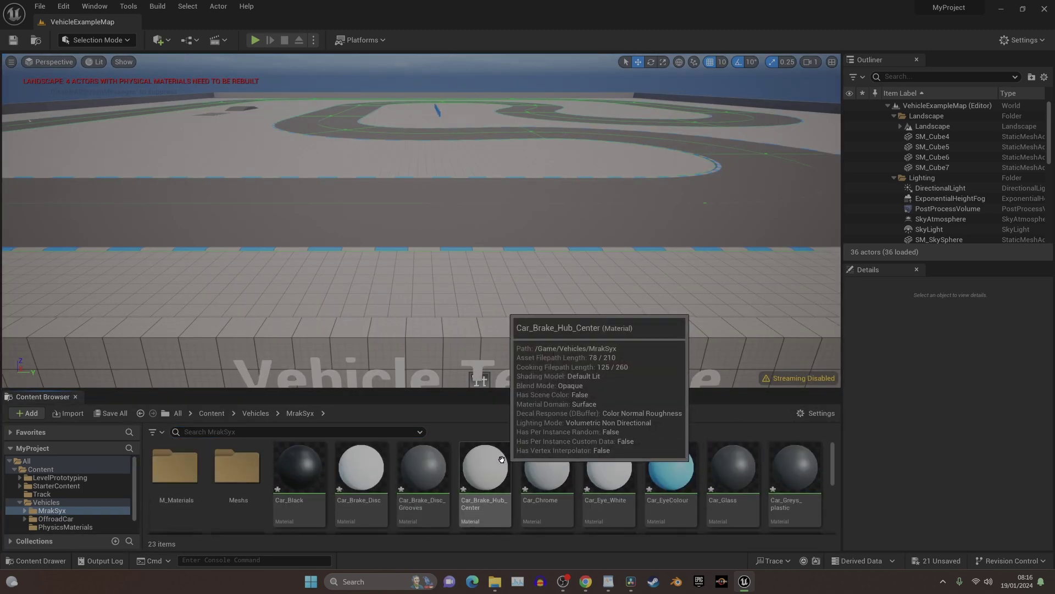
click(314, 469)
scroll(314, 471, down, 2)
scroll(316, 473, up, 1)
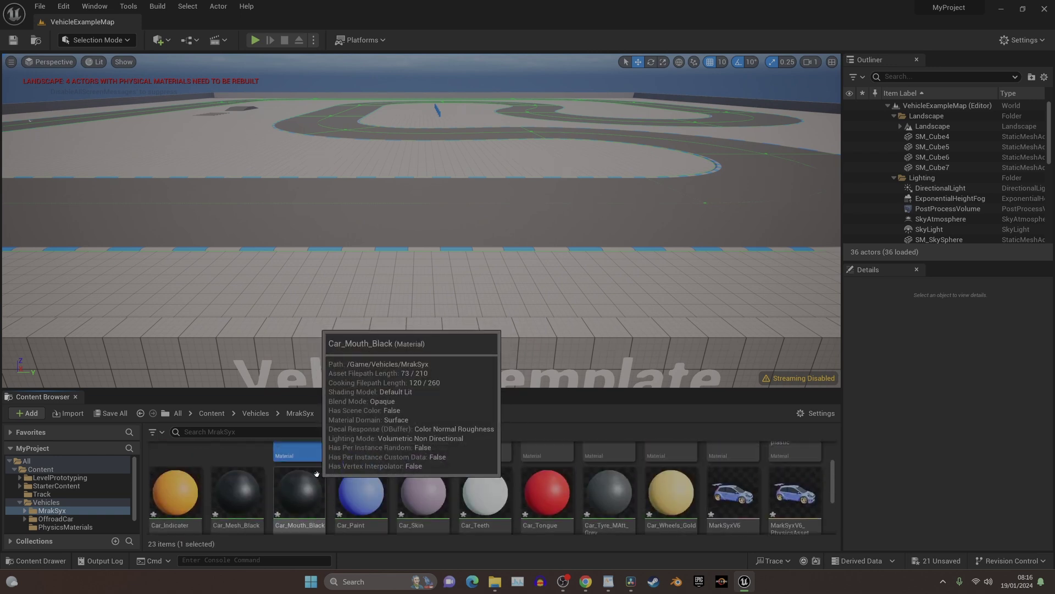
shift+click(670, 492)
scroll(627, 493, up, 2)
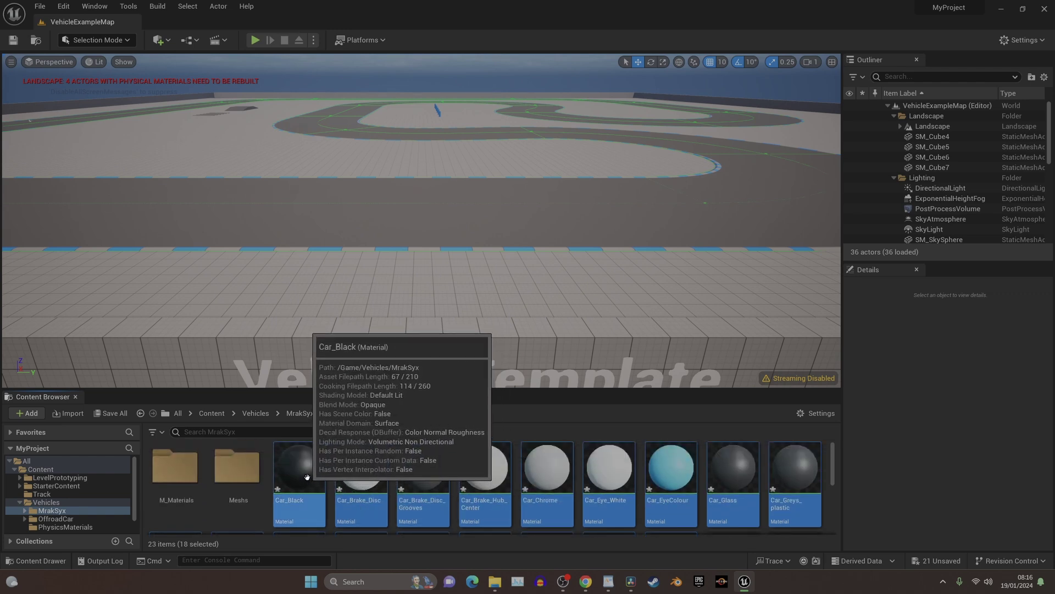
drag(306, 477, 183, 476)
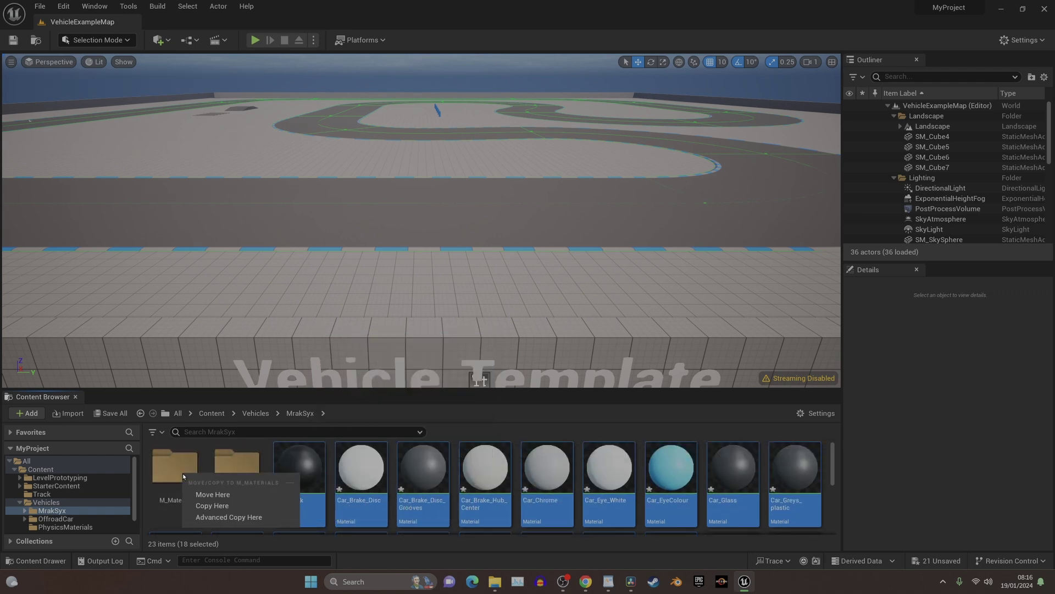
click(214, 494)
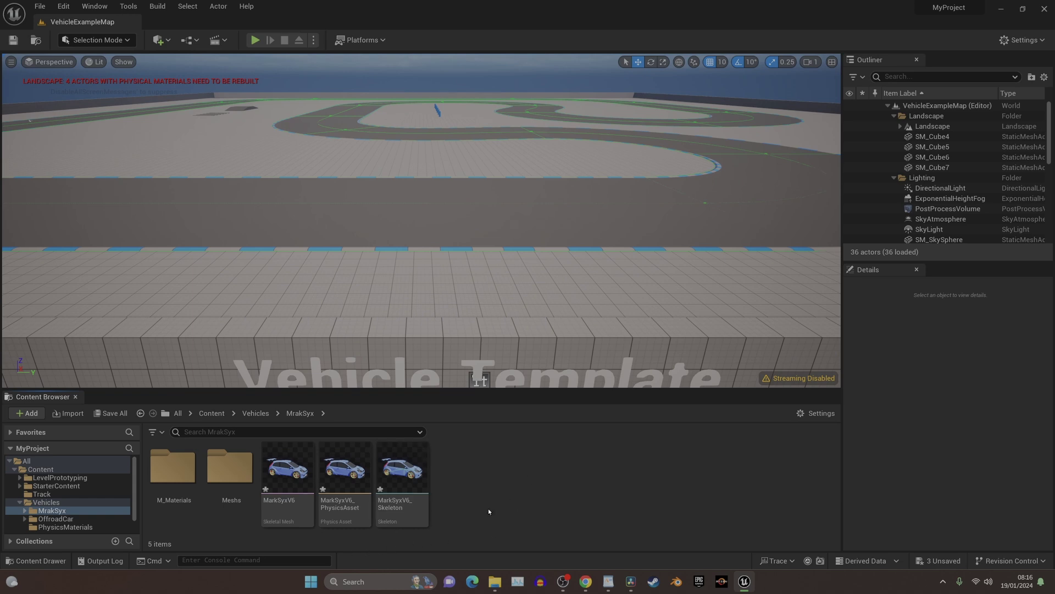
Open MarkSyxV6_PhysicsAsset, orbit the preview, and switch the view mode from Lit to Unlit.
double_click(345, 477)
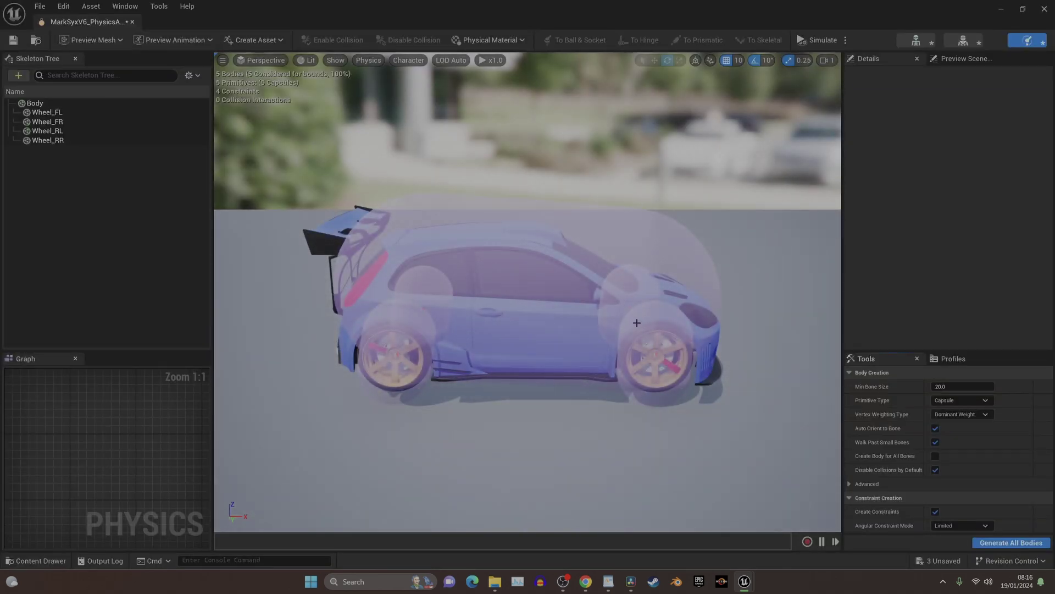
drag(629, 344, 514, 324)
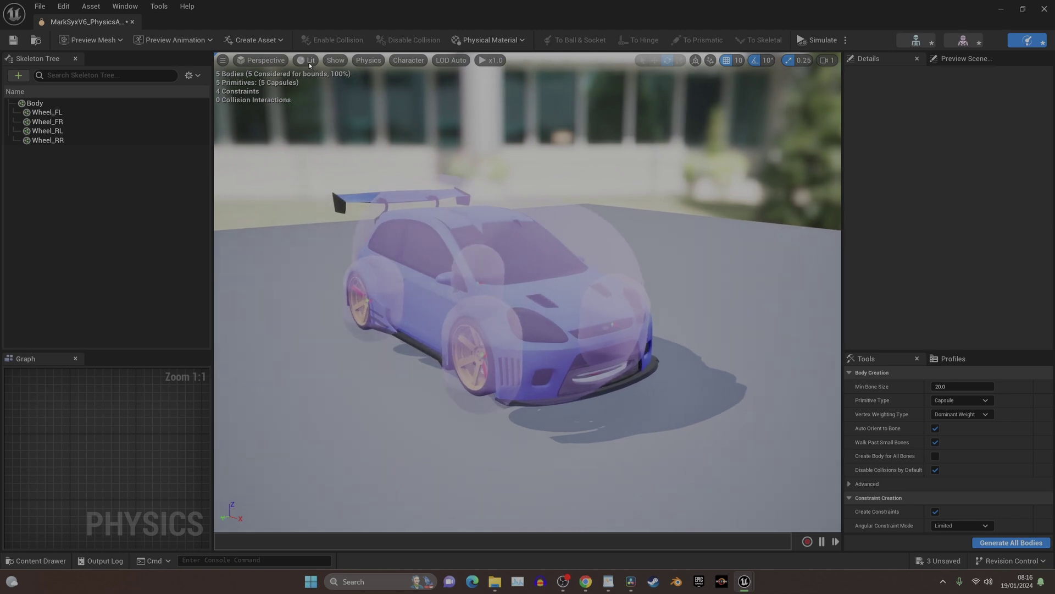
click(310, 65)
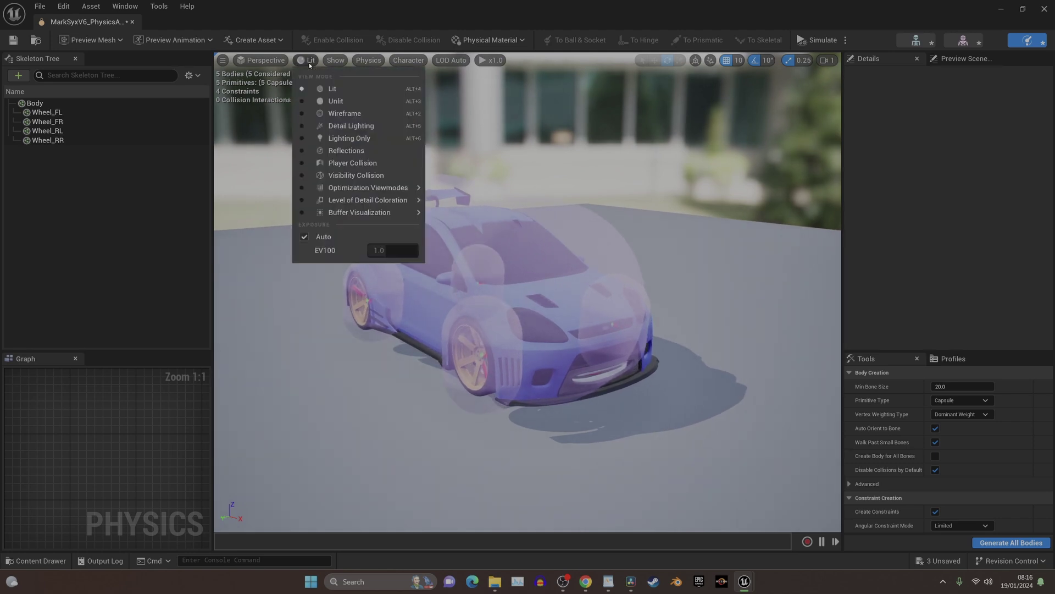
click(324, 101)
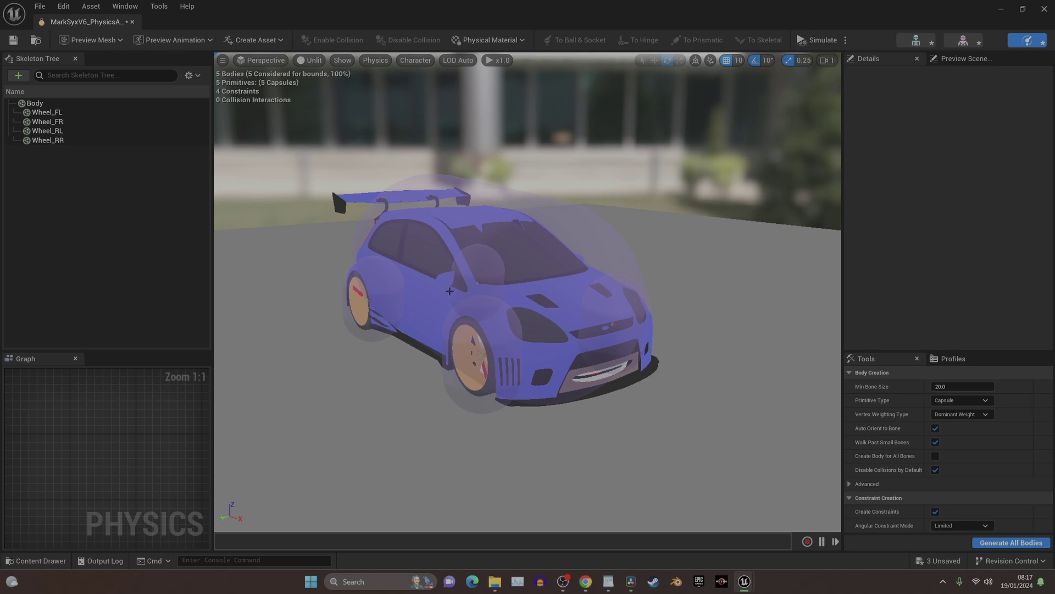
Regenerate the Body physics body as a Single Convex Hull and switch the preview to Lit.
click(47, 112)
shift+click(49, 140)
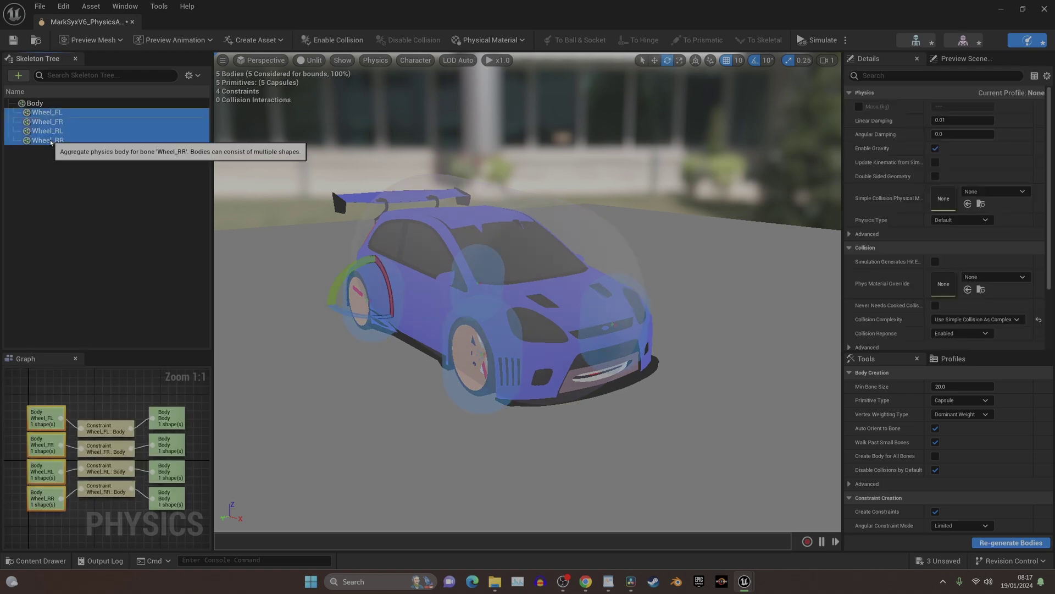
click(35, 104)
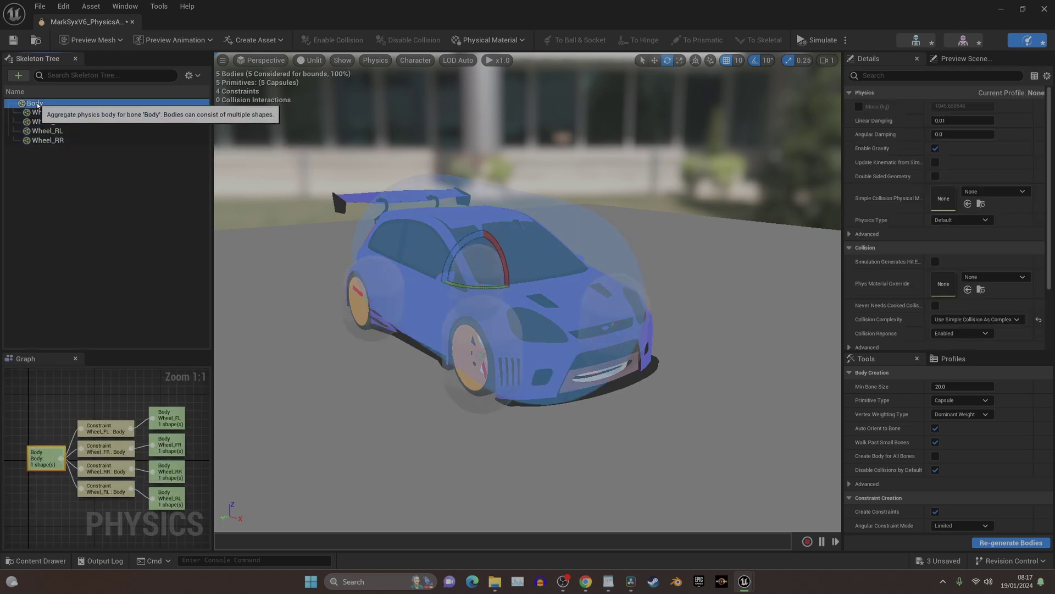
click(966, 404)
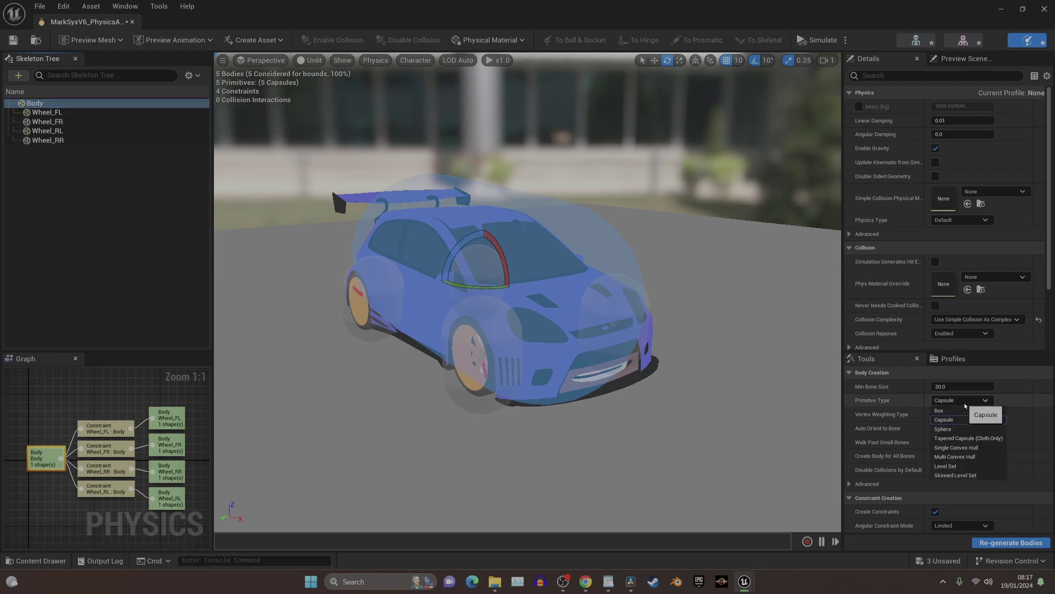
click(983, 448)
click(976, 541)
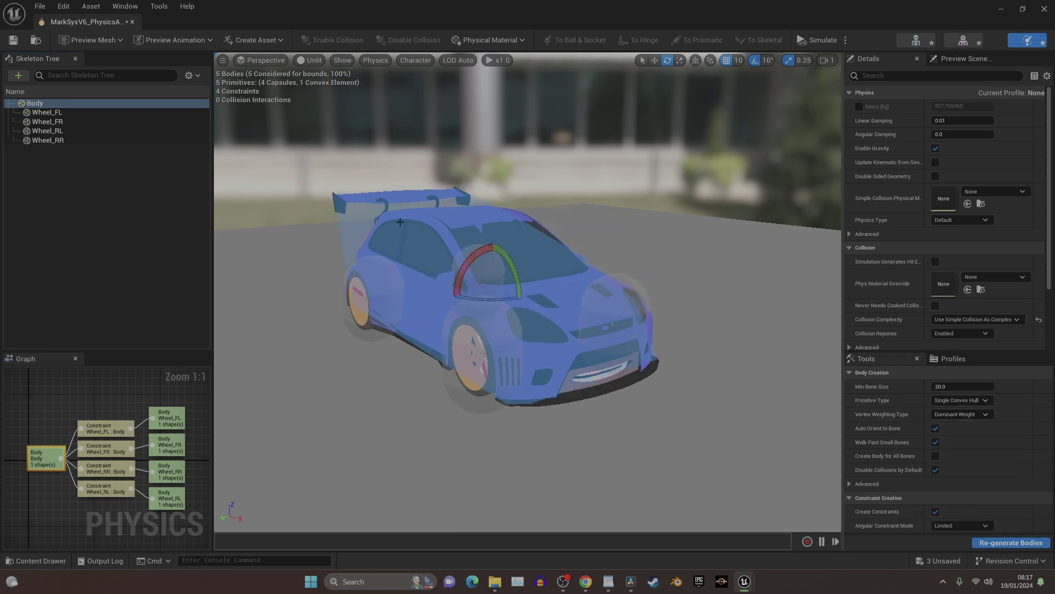
click(313, 60)
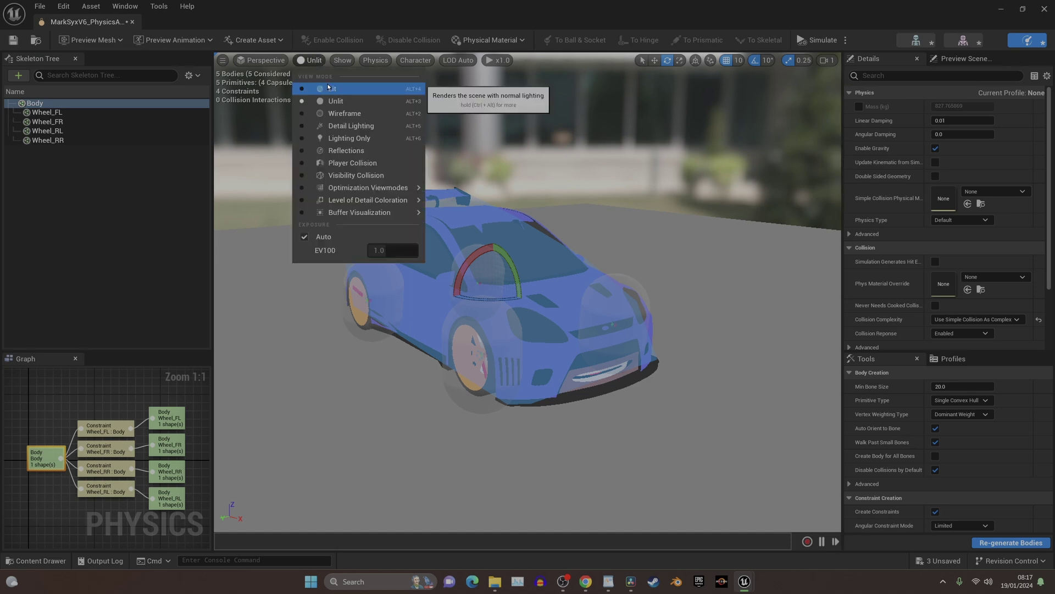
click(321, 86)
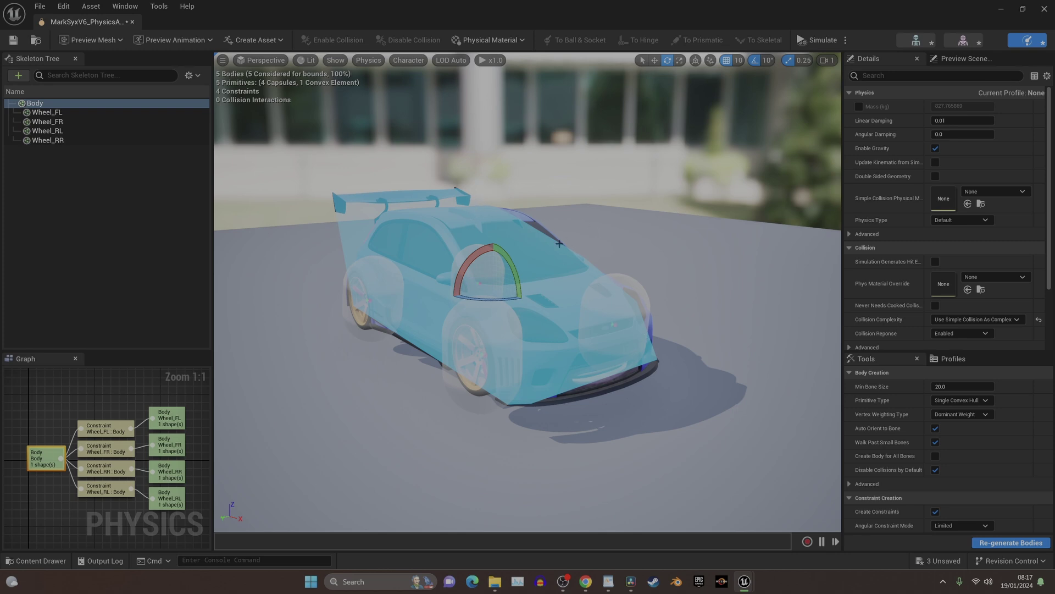
Regenerate Wheel_FL through Wheel_RR as Sphere bodies and delete all four wheel constraints.
click(49, 115)
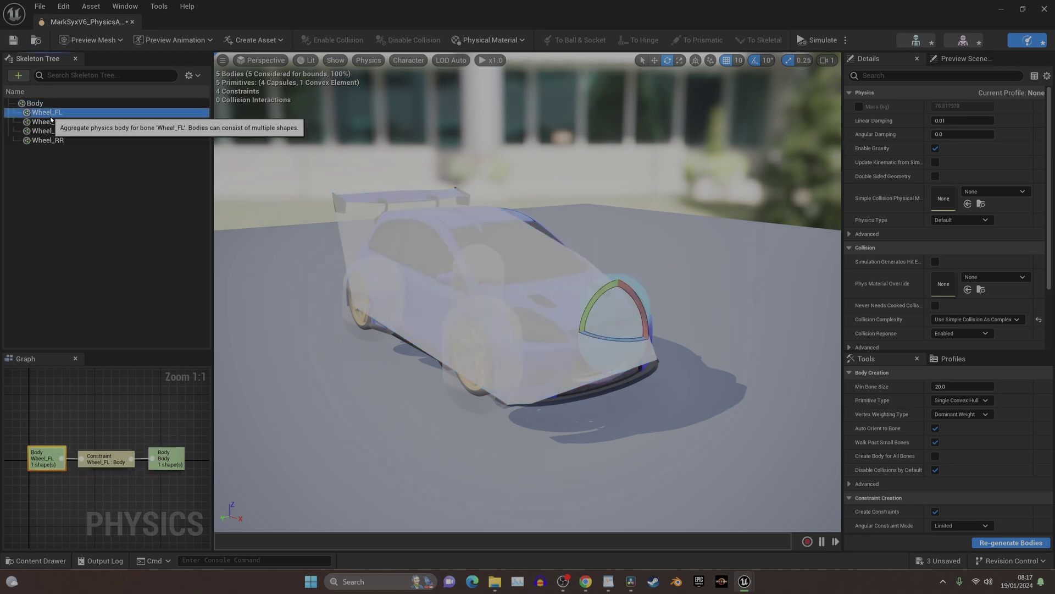
shift+click(49, 140)
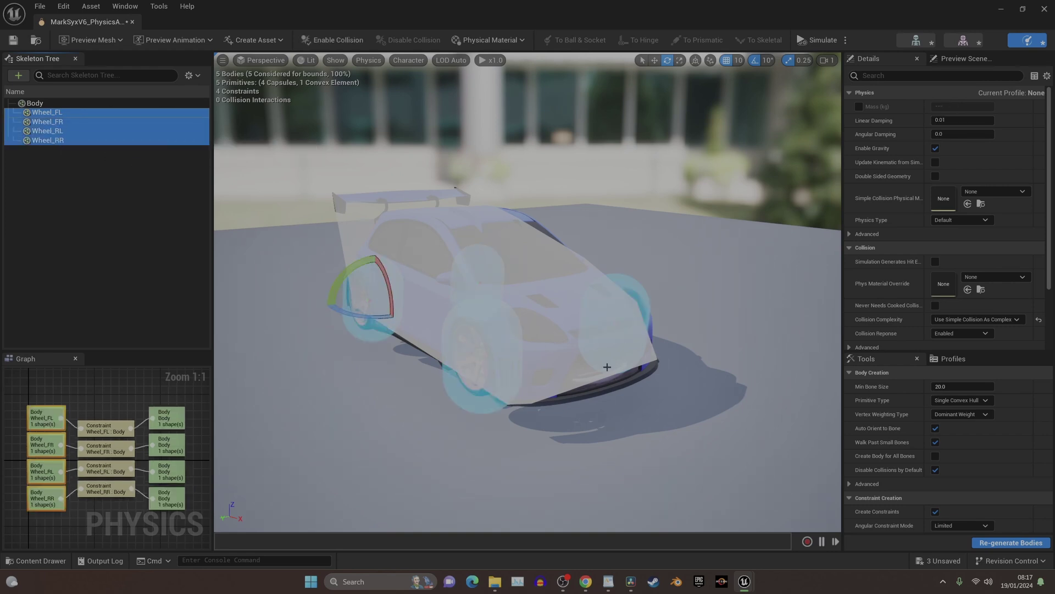
click(965, 402)
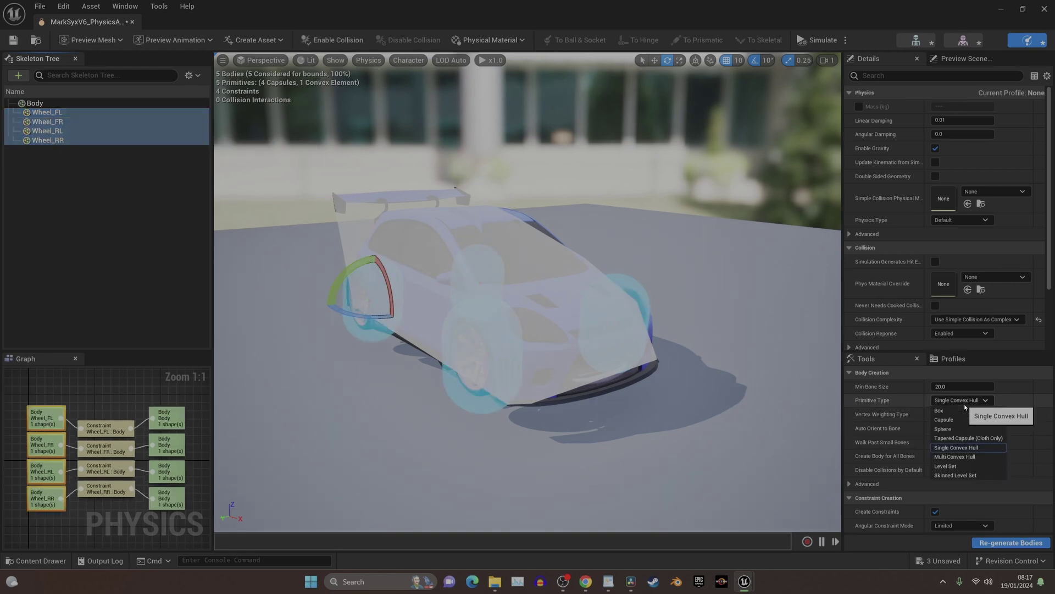
click(943, 429)
click(1014, 544)
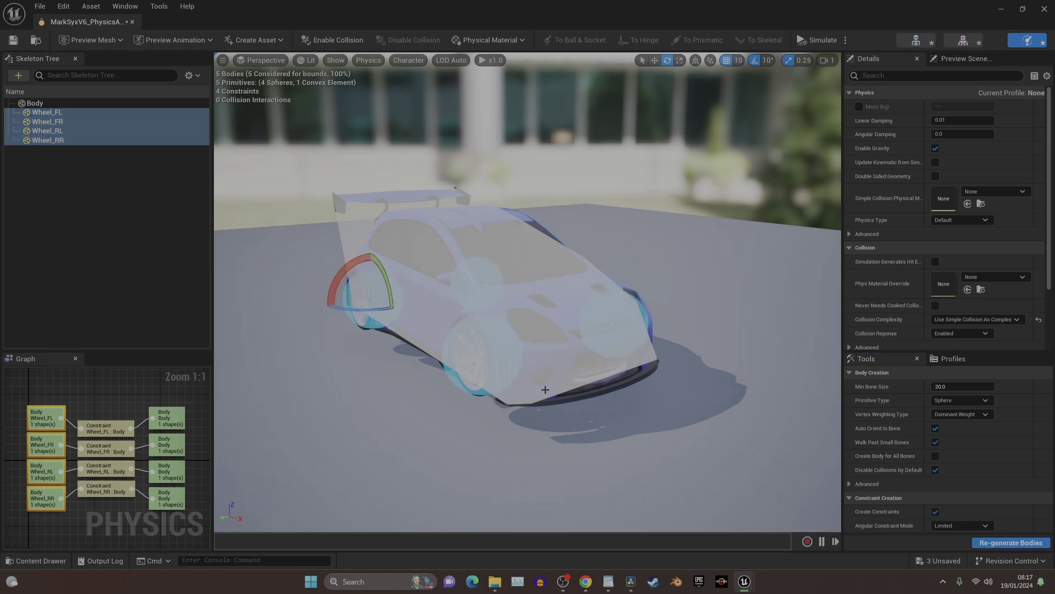
drag(587, 362, 587, 362)
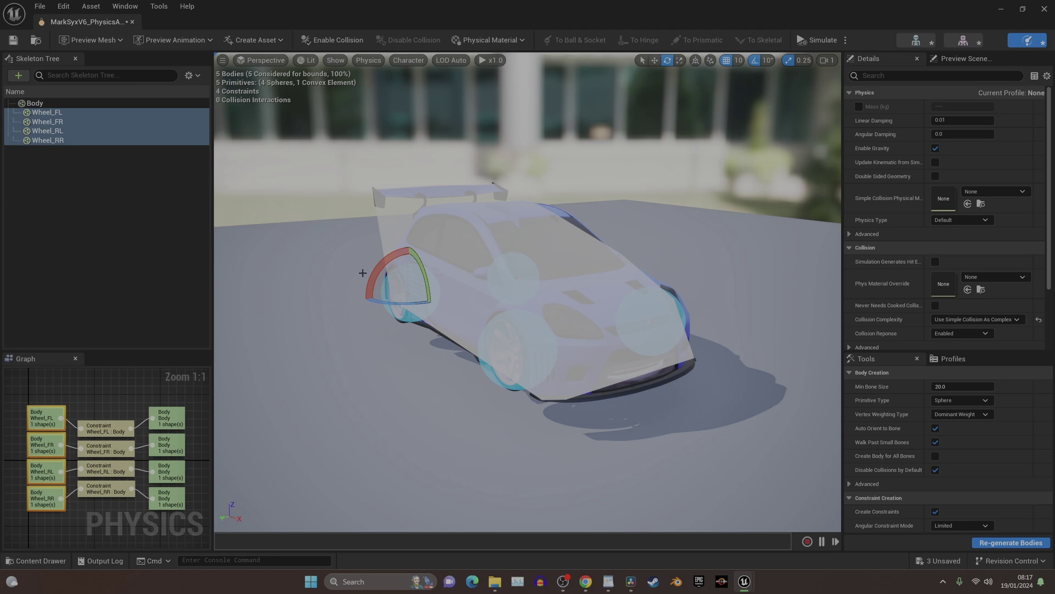
key(Delete)
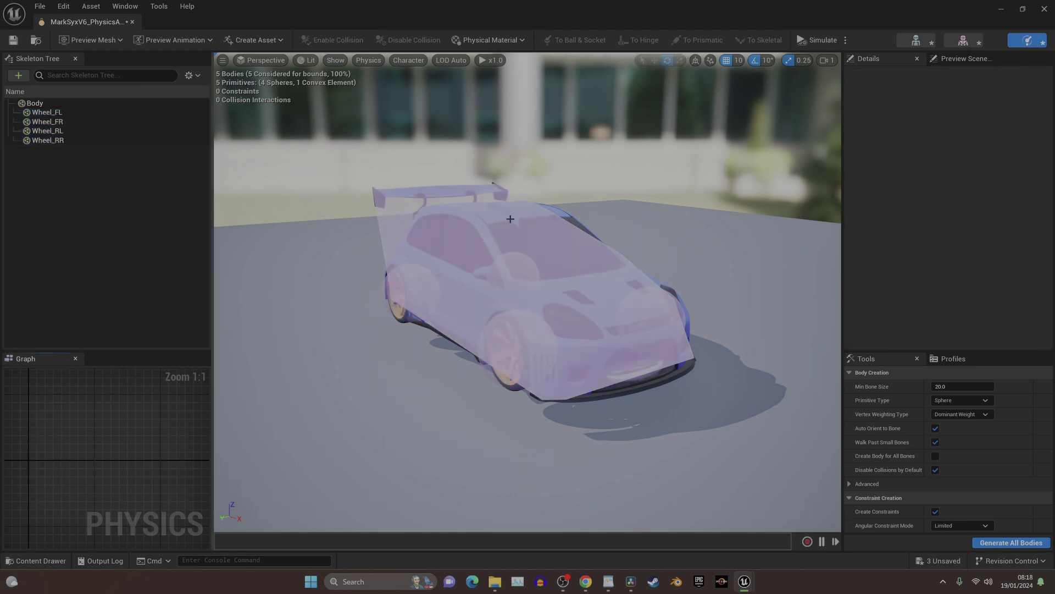
Save and close the physics asset, then place MarkSyxV6_PhysicsAsset in the level at -10450, -150, 0.
click(14, 39)
click(1042, 11)
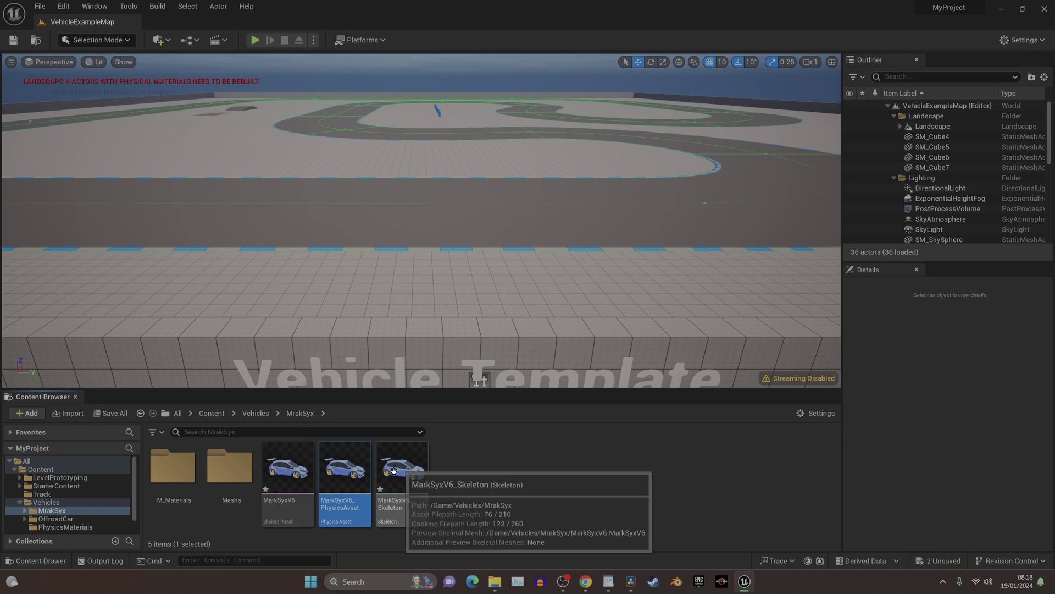
drag(346, 468, 414, 227)
scroll(414, 227, up, 10)
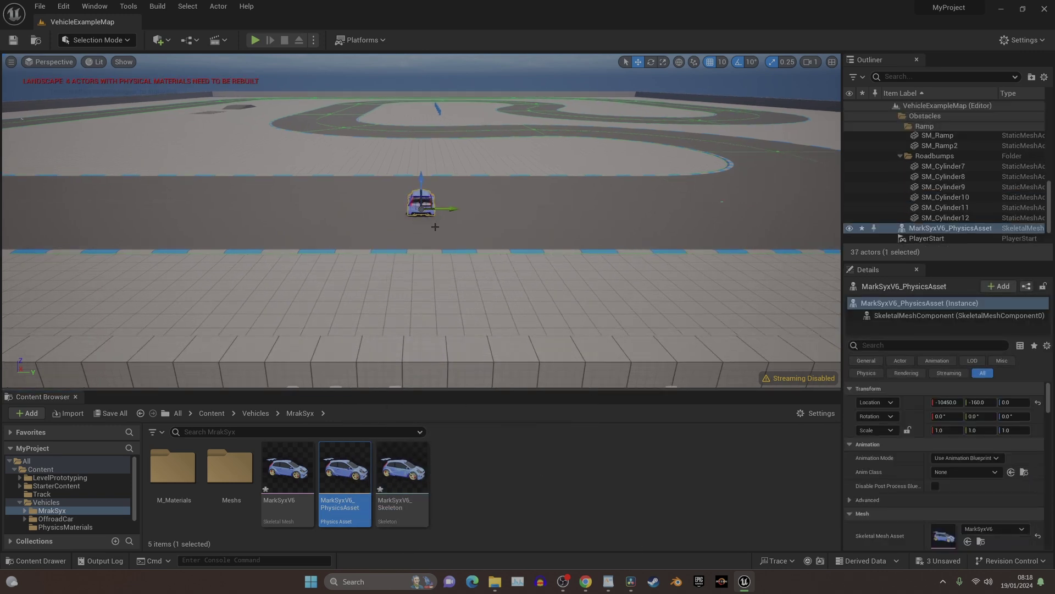
middle_drag(414, 227, 443, 213)
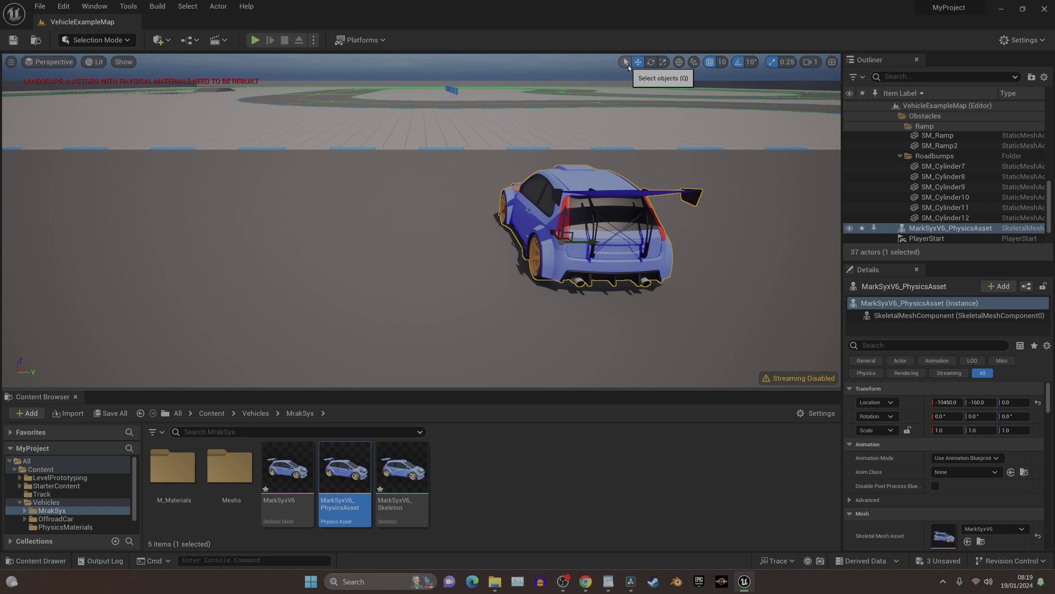
Rotate the MarkSyxV6 car -90° about Z, undoing an accidental move along the way.
click(627, 62)
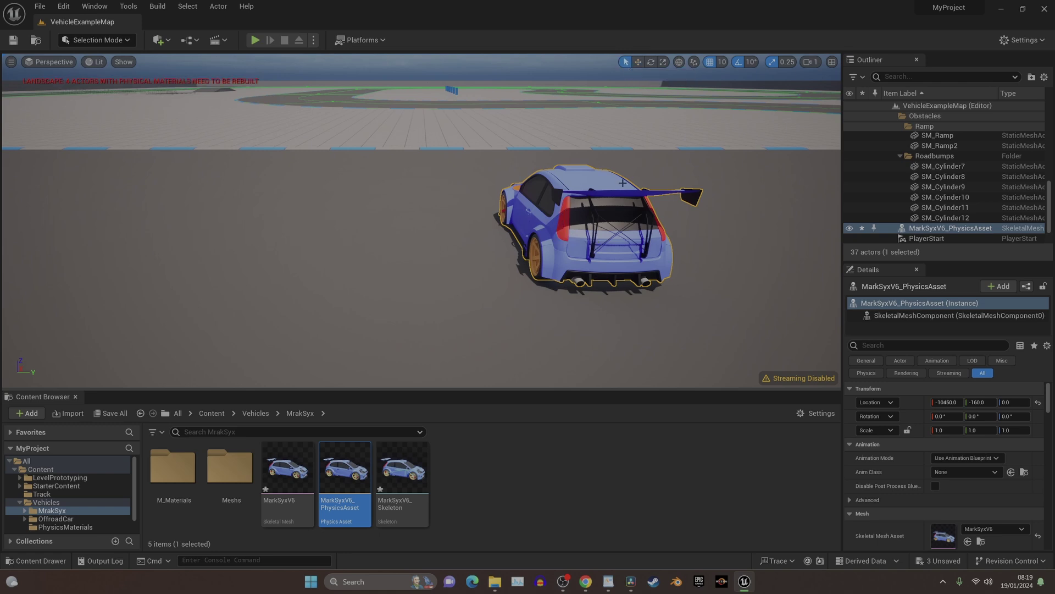
click(639, 62)
mouse_move(566, 214)
mouse_down()
mouse_move(564, 165)
mouse_move(573, 195)
mouse_up()
key(ctrl+z)
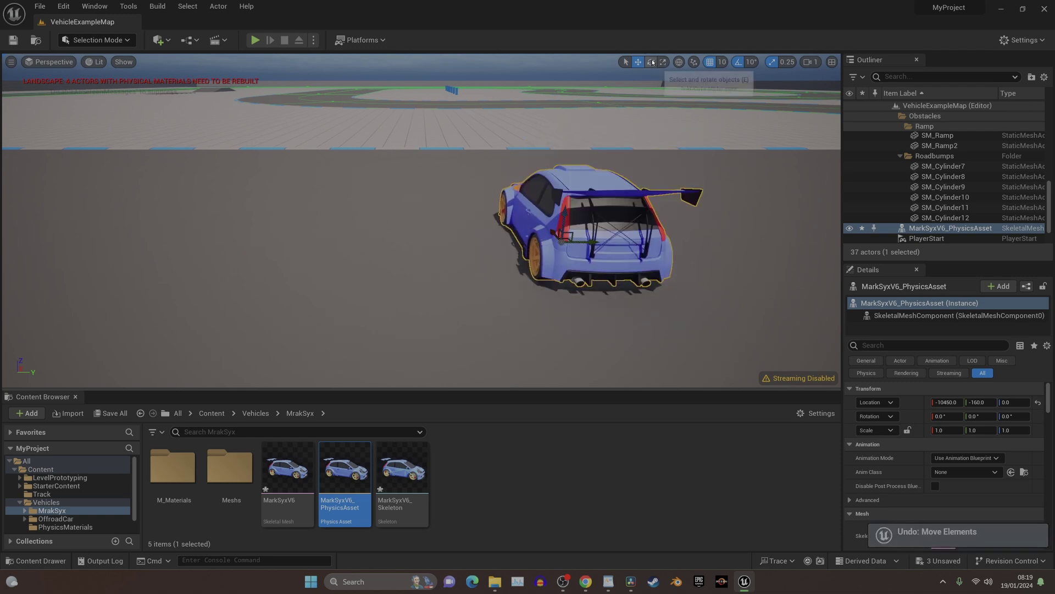
click(652, 62)
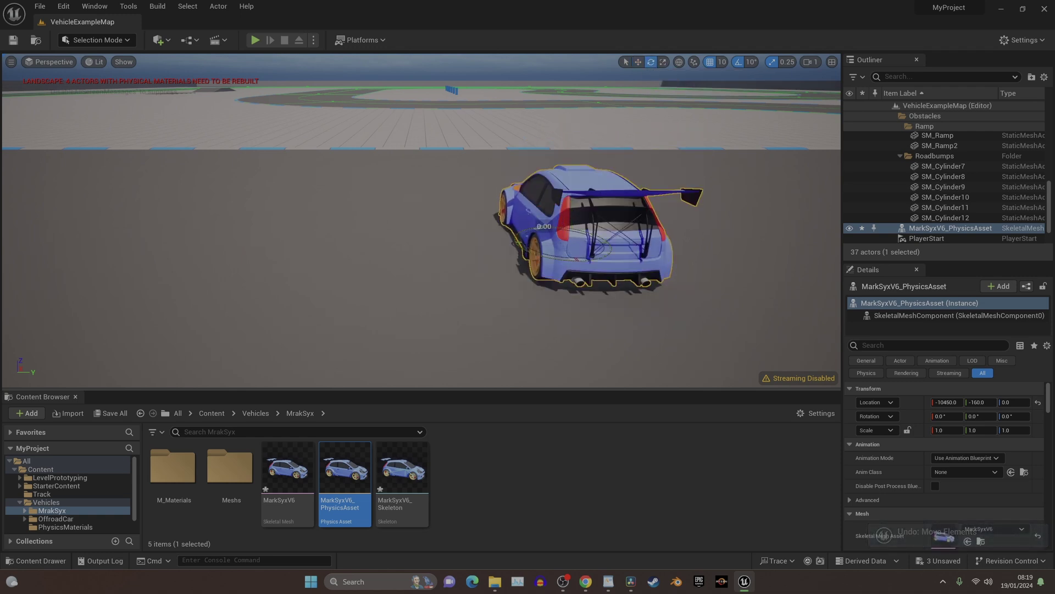
drag(544, 242, 497, 247)
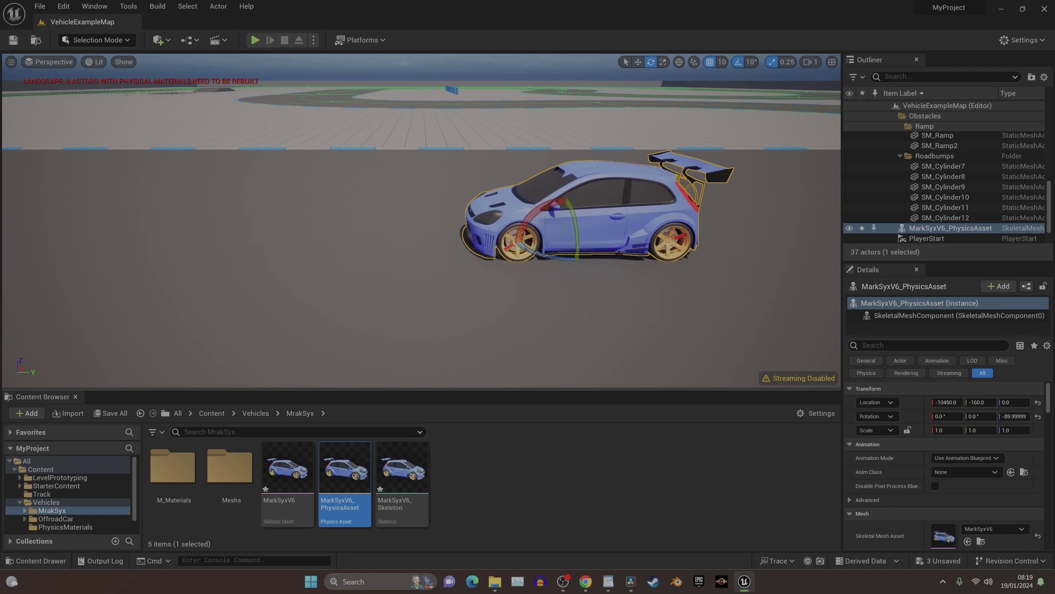
right_drag(597, 256, 610, 259)
scroll(505, 251, up, 5)
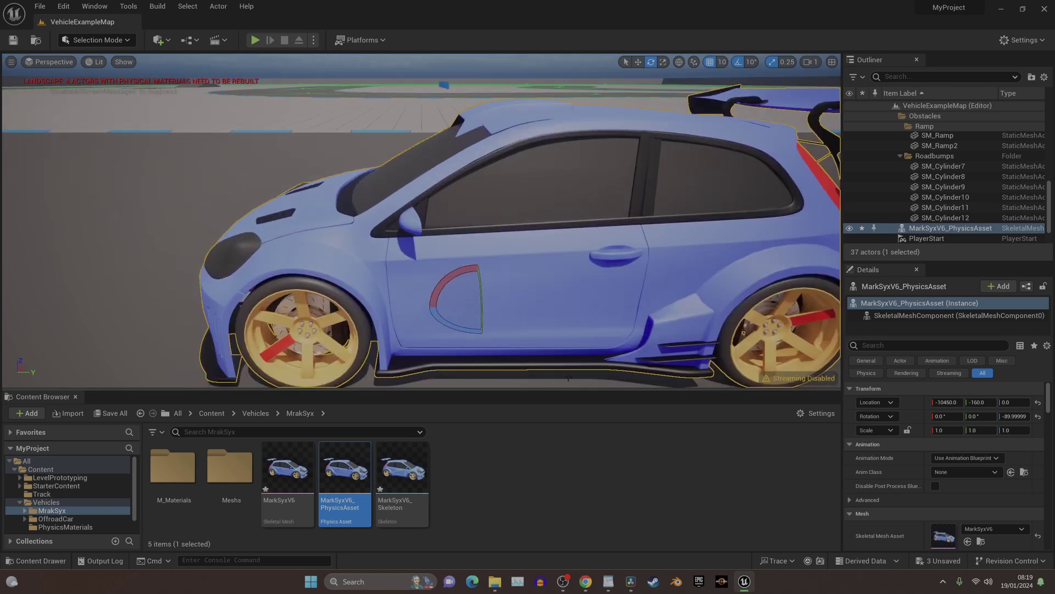
drag(579, 389, 579, 502)
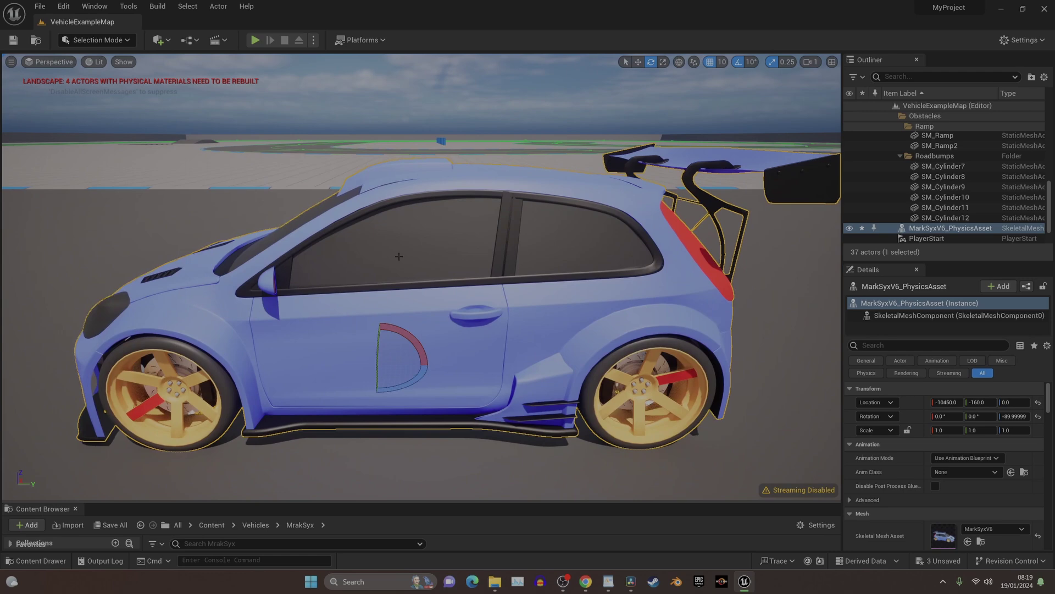
scroll(384, 318, down, 3)
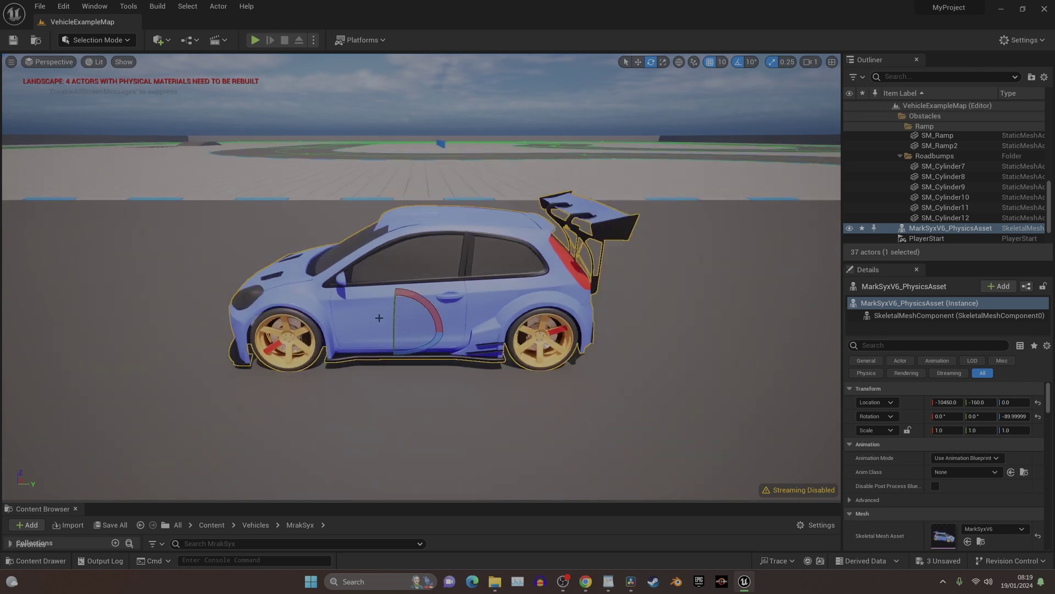
mouse_move(384, 319)
right_down()
mouse_move(456, 321)
mouse_move(371, 309)
right_up()
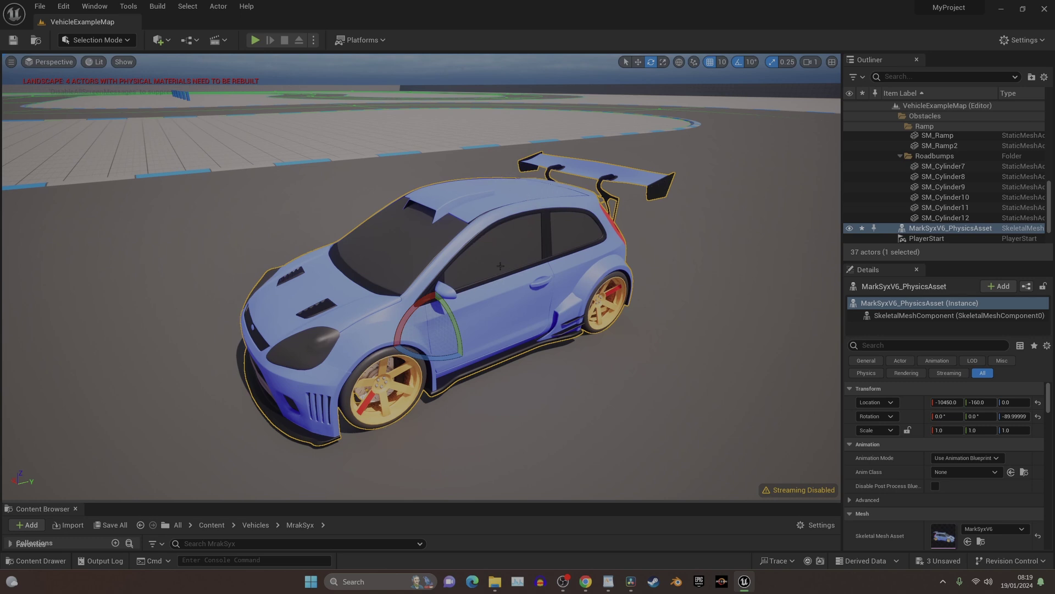
Enlarge the Content Browser, open M_Materials, and inspect then close the Car_Chrome material.
drag(450, 506, 480, 346)
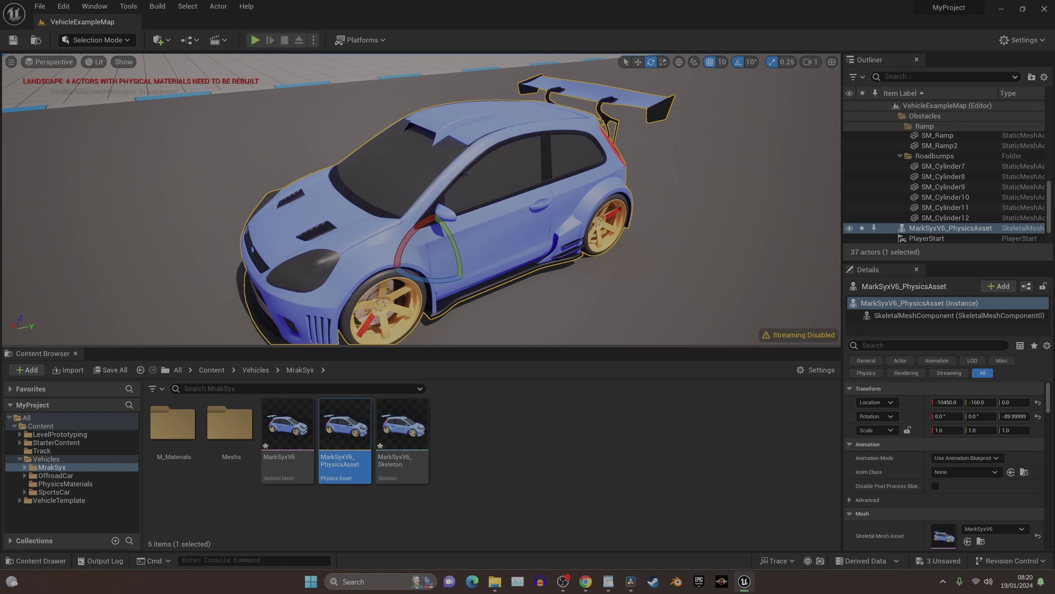
double_click(172, 423)
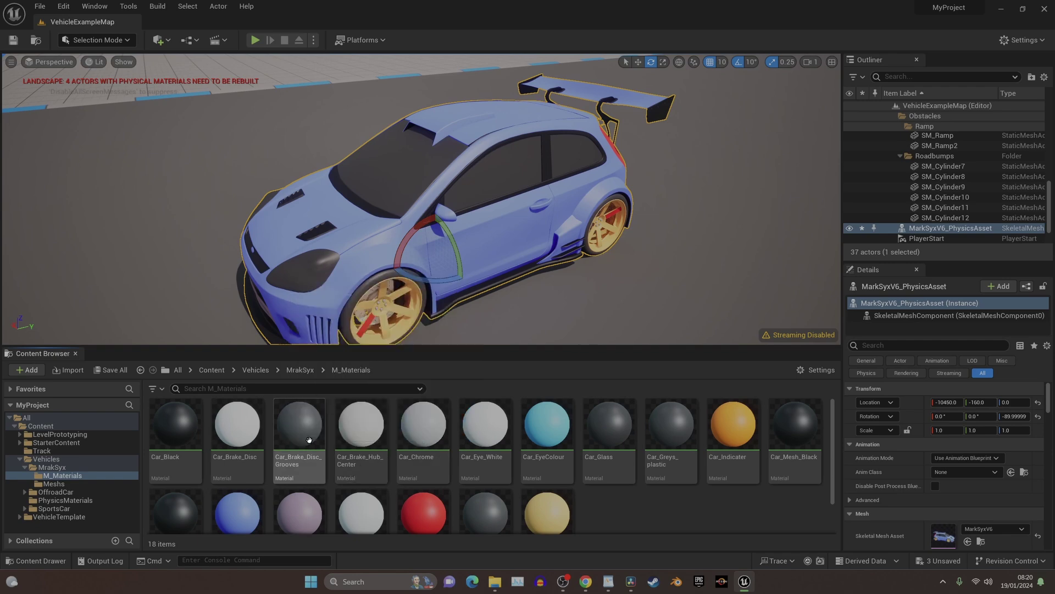
double_click(426, 438)
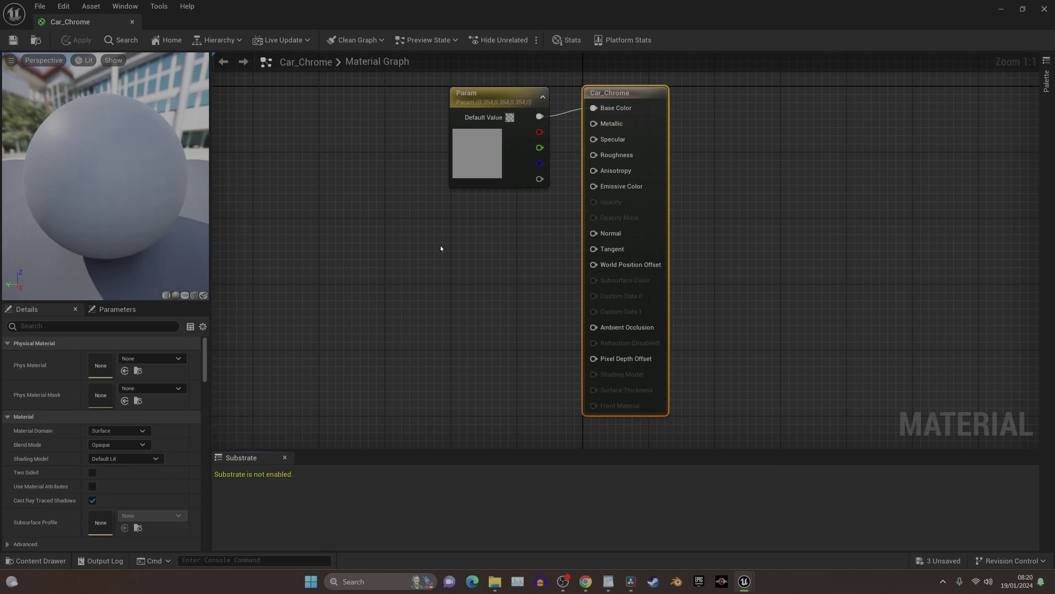
drag(521, 91, 368, 105)
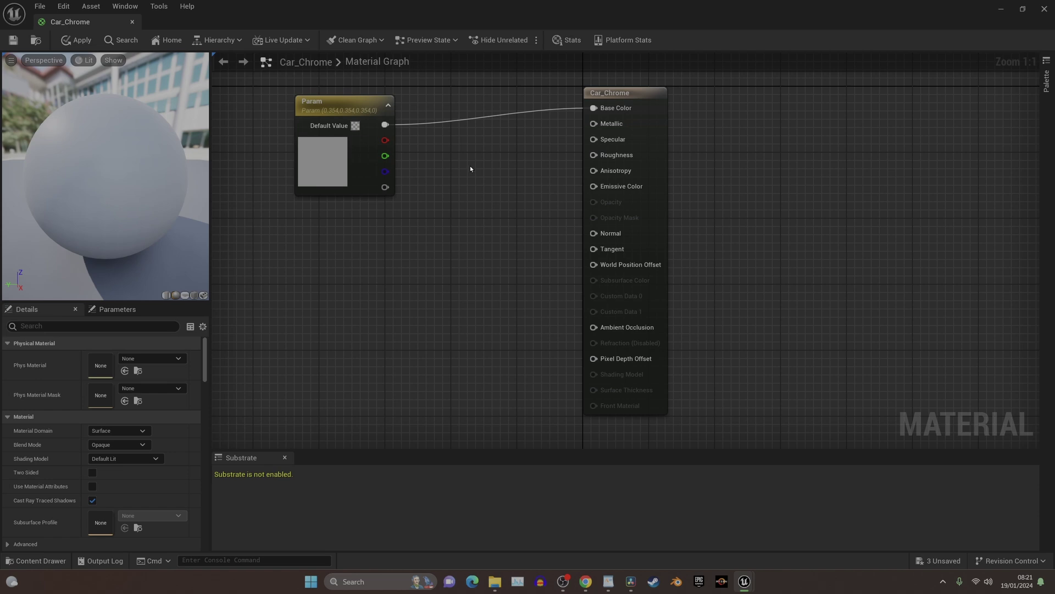
click(1044, 9)
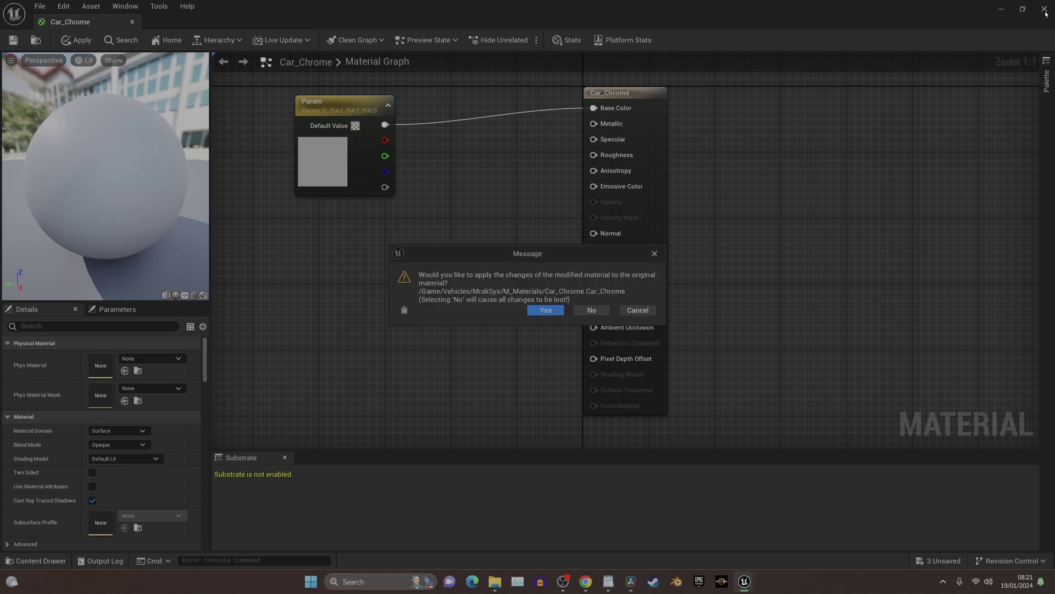
click(594, 309)
right_drag(590, 266, 556, 226)
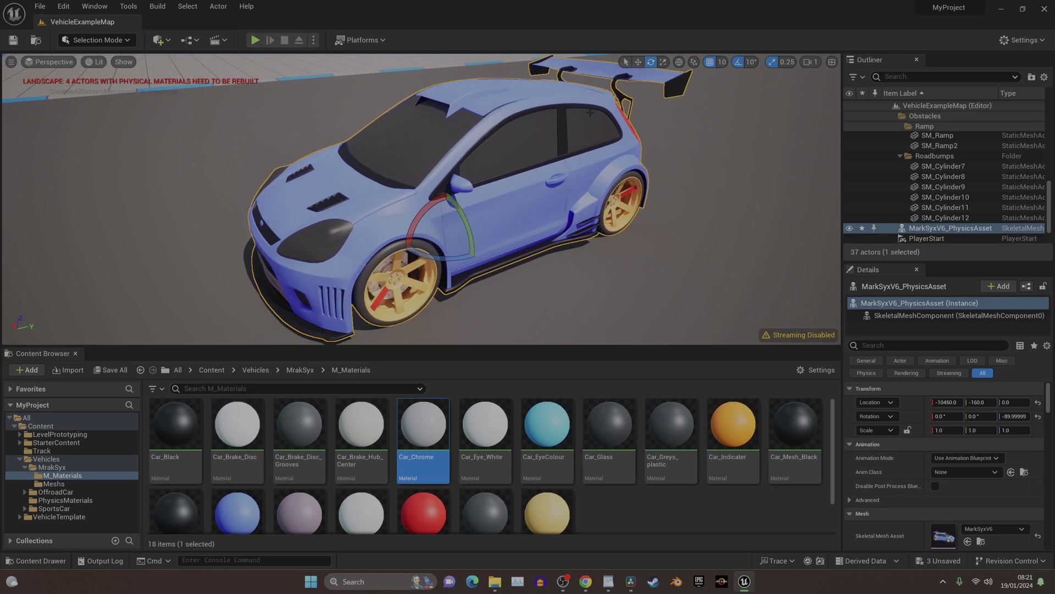
Orbit and move the viewport camera in closer around the rotated MarkSyxV6 car.
right_drag(584, 219, 550, 259)
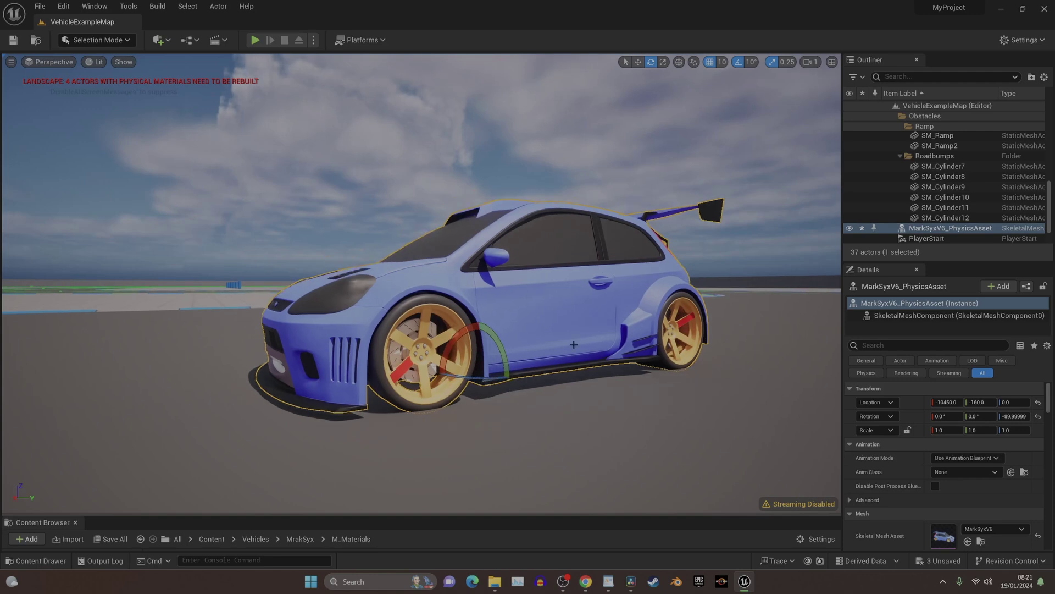
right_drag(573, 345, 591, 357)
right_drag(564, 300, 556, 279)
scroll(517, 313, down, 3)
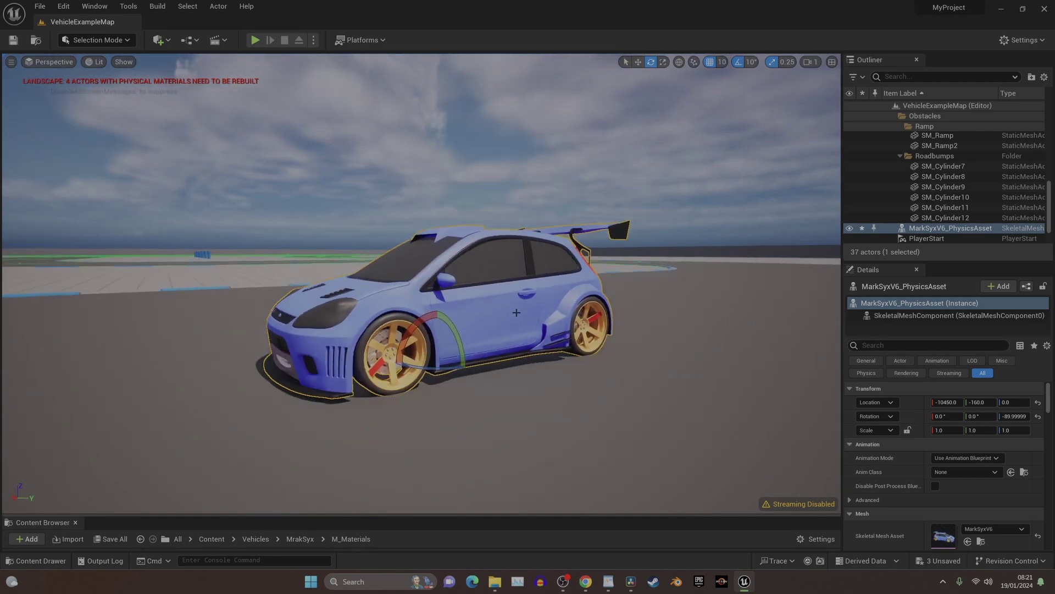